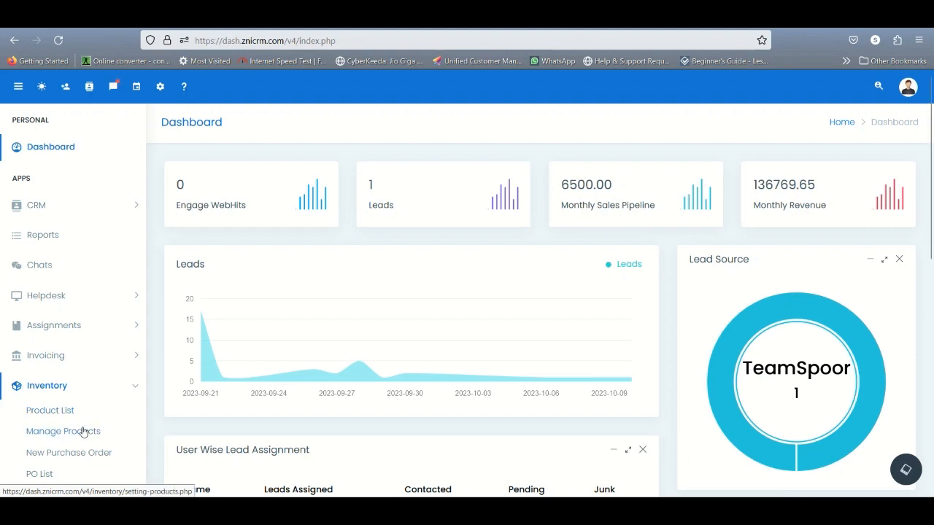
# Open the inventory product list and review its item types, prices and stock columns
pyautogui.click(64, 416)
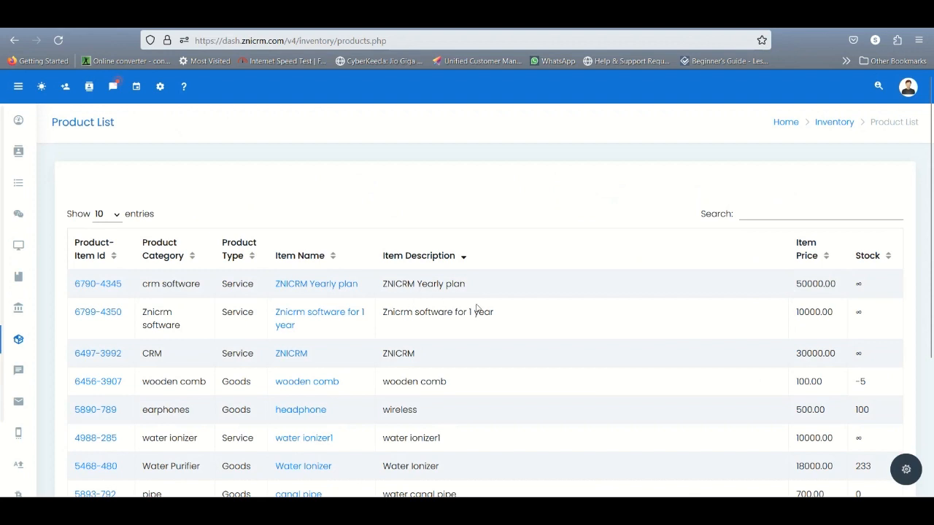
pyautogui.scroll(-2, 590, 374)
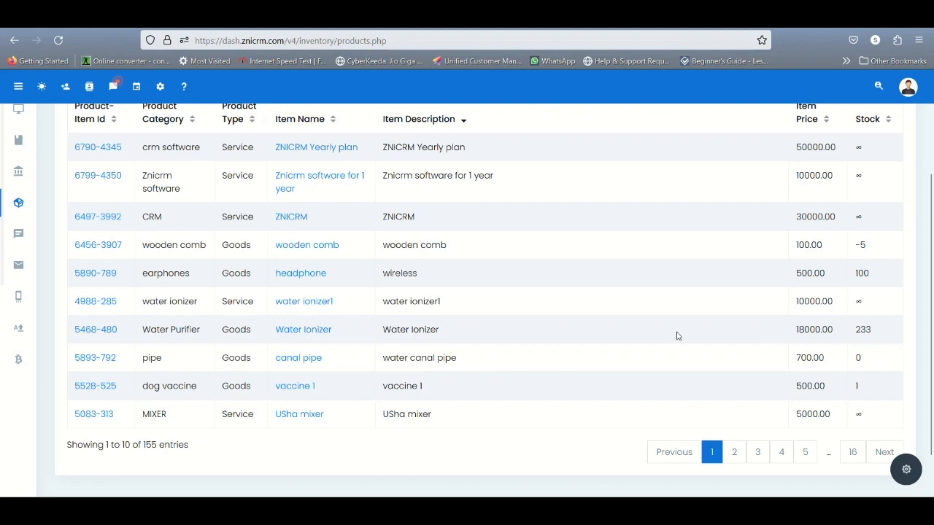
pyautogui.scroll(1, 617, 329)
# In product category management, review the new category form with the Goods type selected, and close it without saving
pyautogui.moveTo(18, 244)
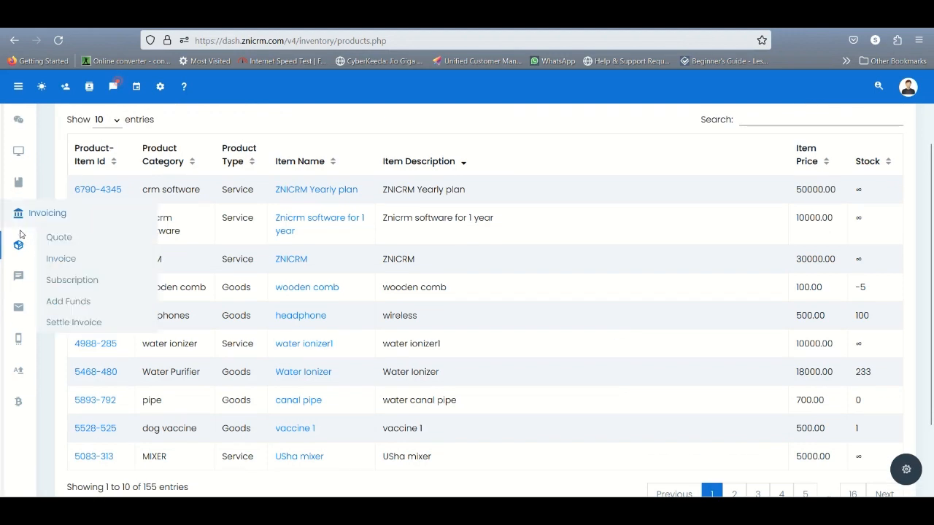
pyautogui.click(105, 296)
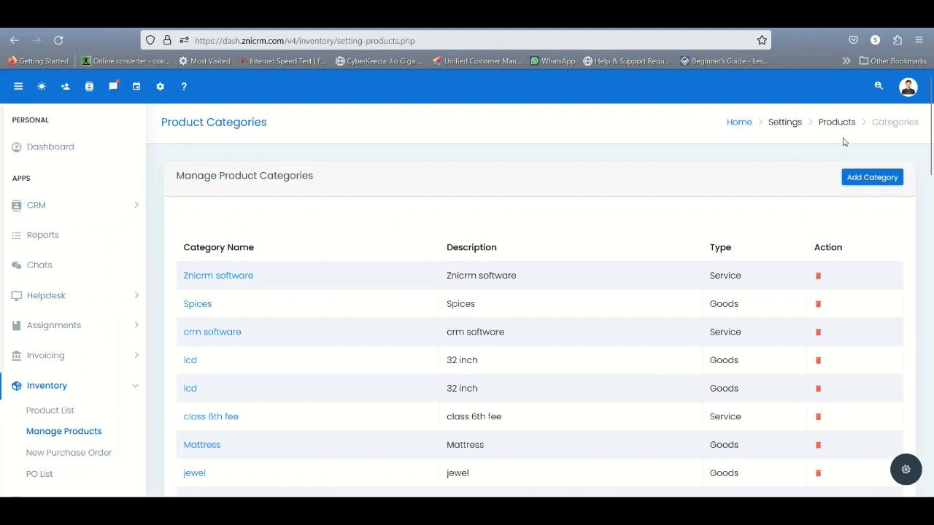
pyautogui.click(880, 180)
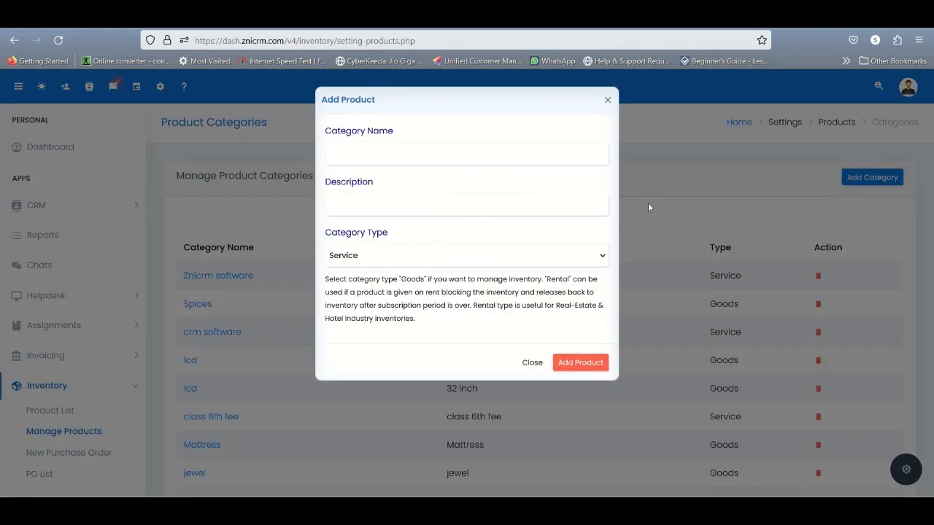
pyautogui.click(487, 258)
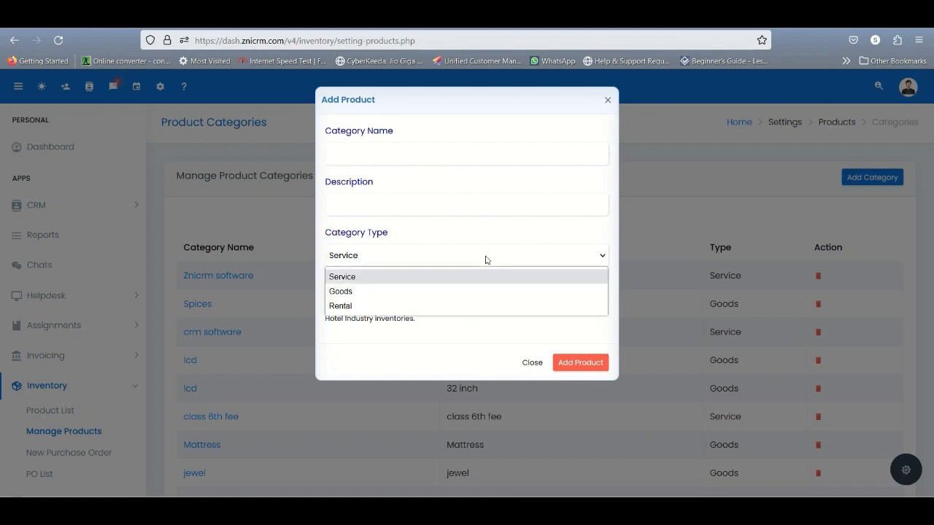
pyautogui.click(459, 291)
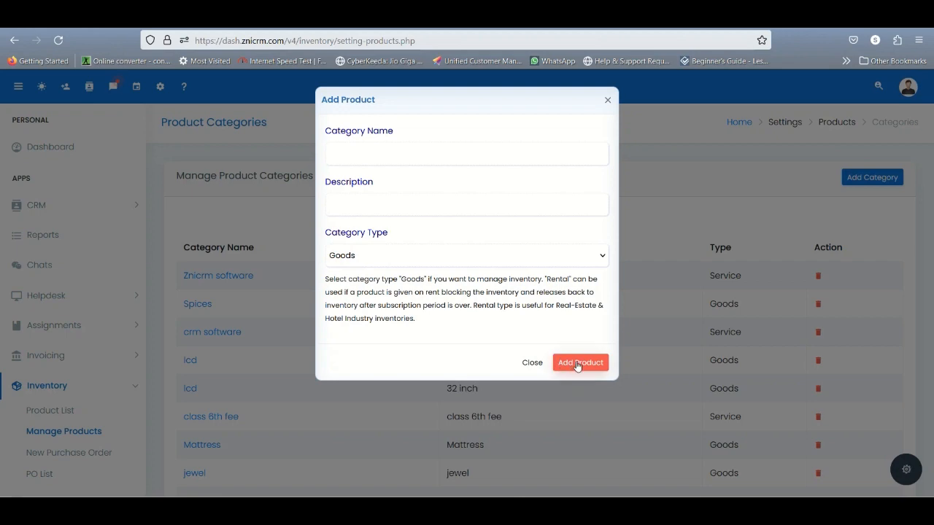
pyautogui.click(534, 363)
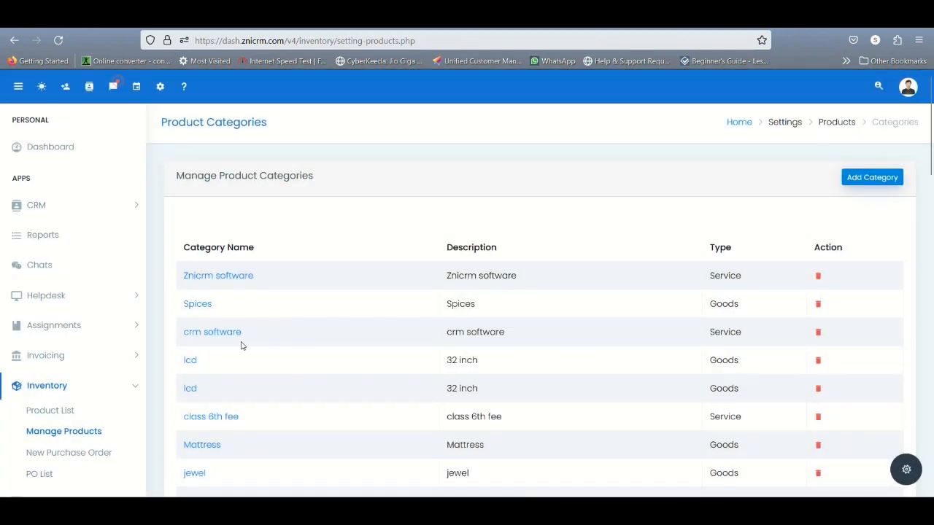
# Open the new item form for the Mattress category and review its purchase price and search visibility fields
pyautogui.scroll(-2, 241, 345)
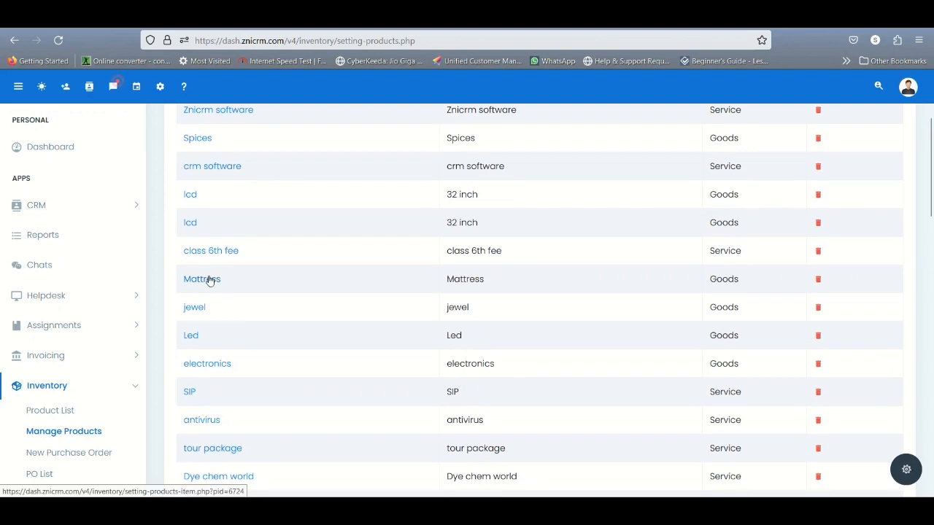
pyautogui.click(208, 279)
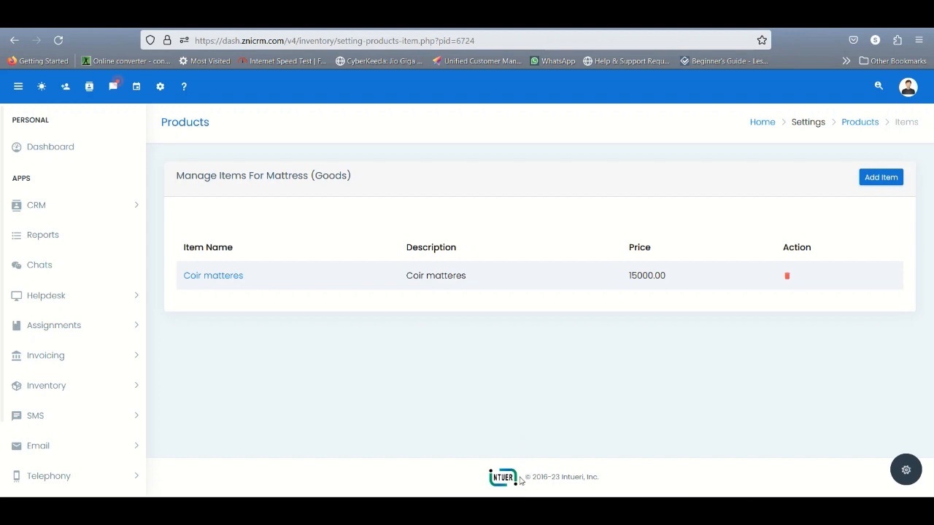
pyautogui.click(889, 178)
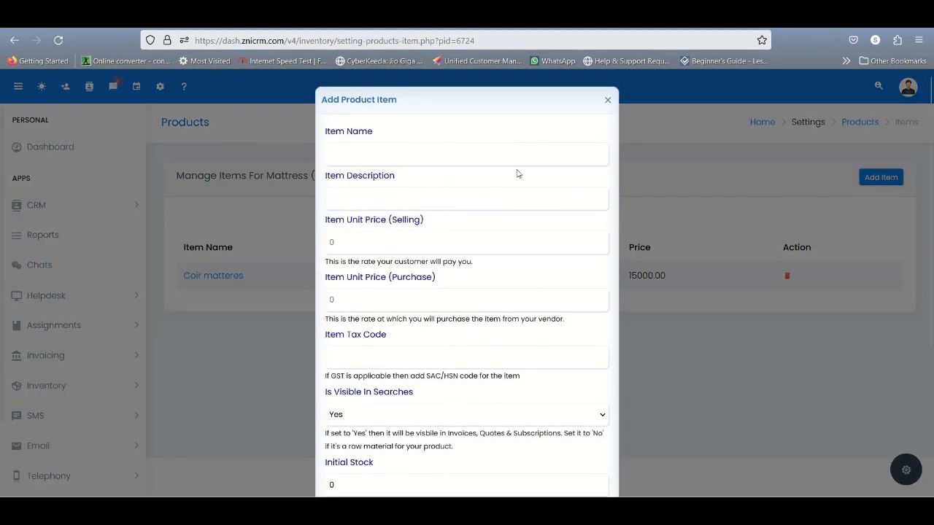
pyautogui.click(385, 300)
pyautogui.click(374, 415)
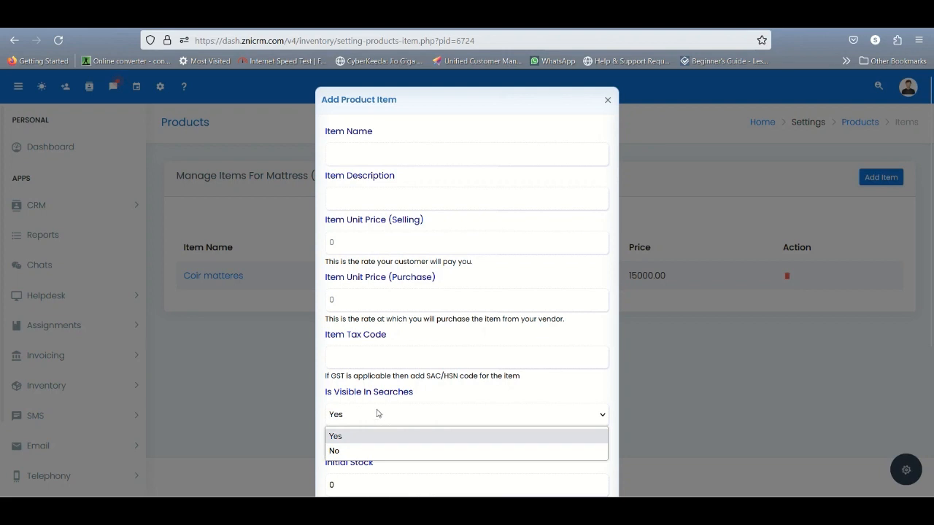
pyautogui.click(380, 411)
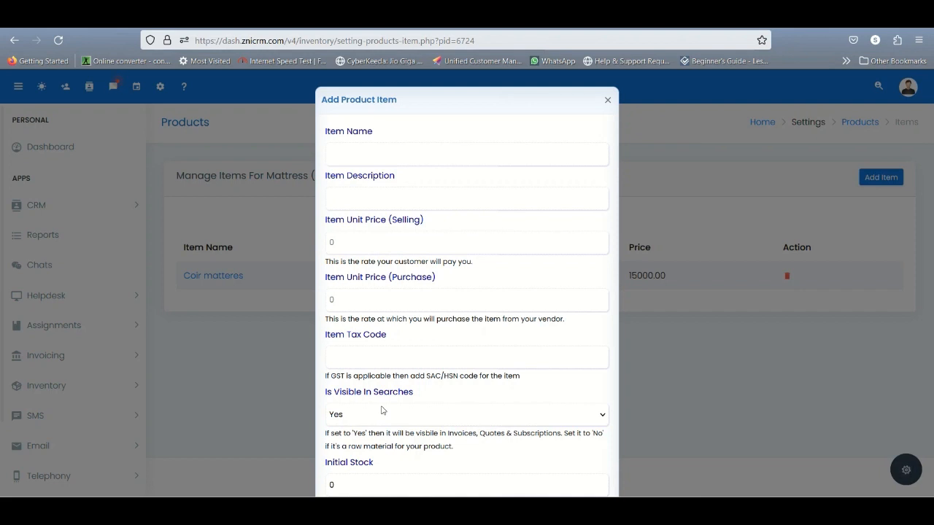
pyautogui.click(382, 412)
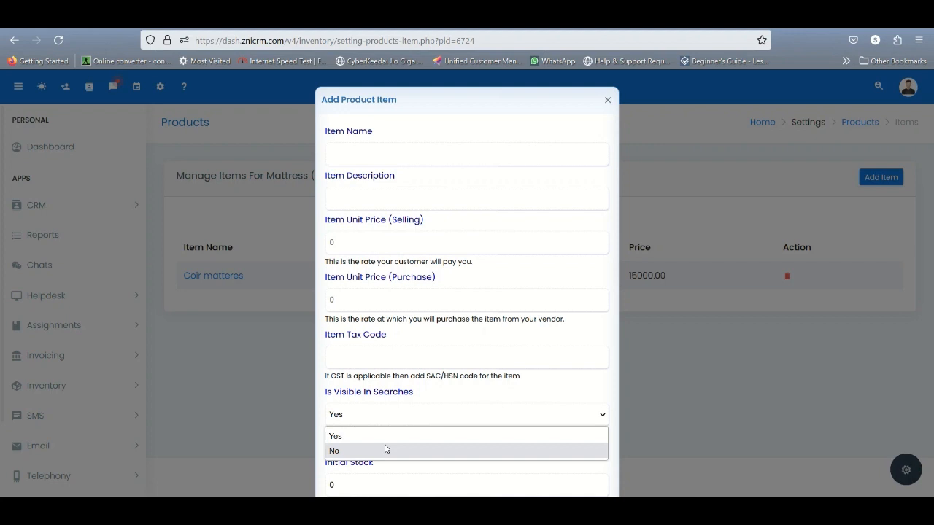
# Review the item form's initial stock, stock threshold and priority options, and close the form without adding an item
pyautogui.scroll(-1, 437, 396)
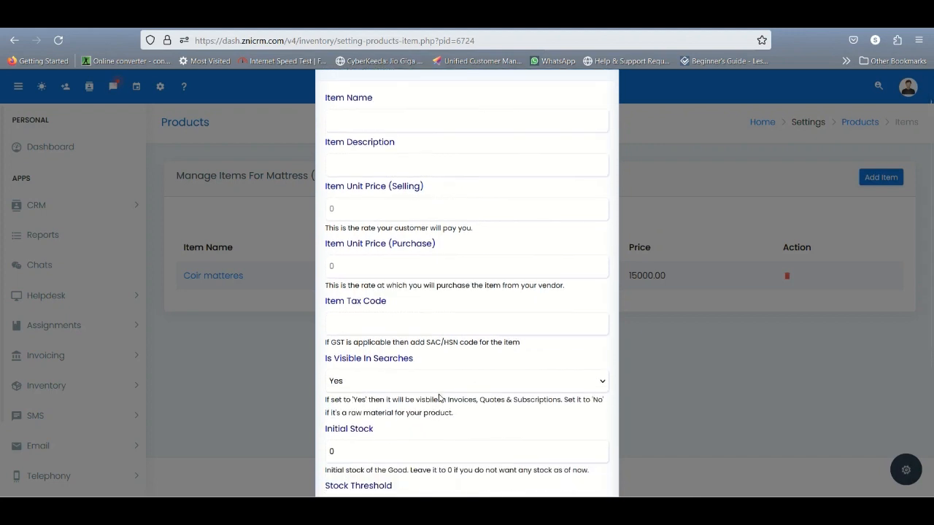
pyautogui.scroll(-2, 469, 328)
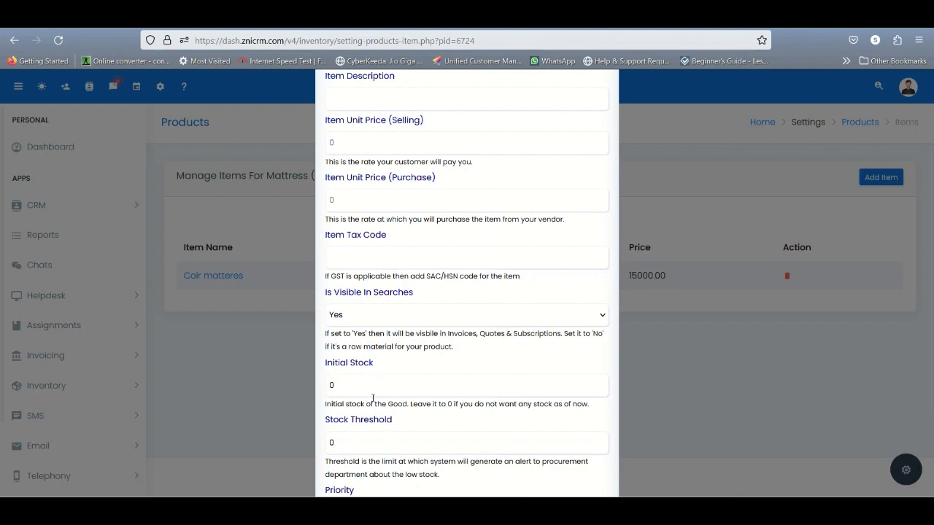
pyautogui.scroll(-2, 356, 458)
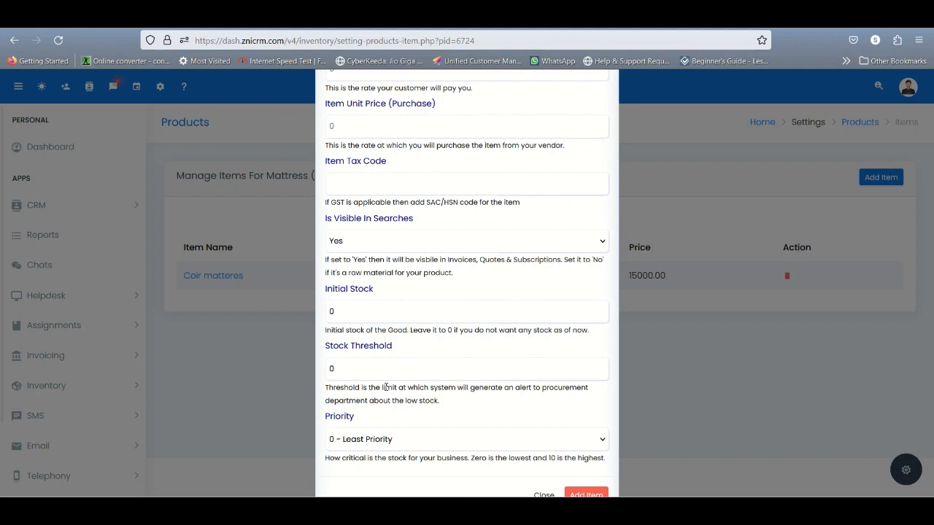
pyautogui.scroll(-1, 386, 387)
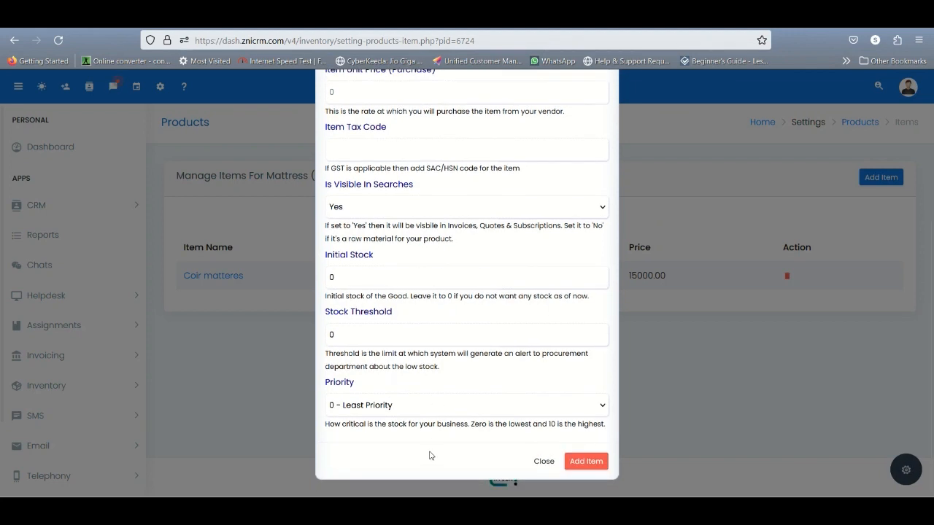
pyautogui.click(408, 406)
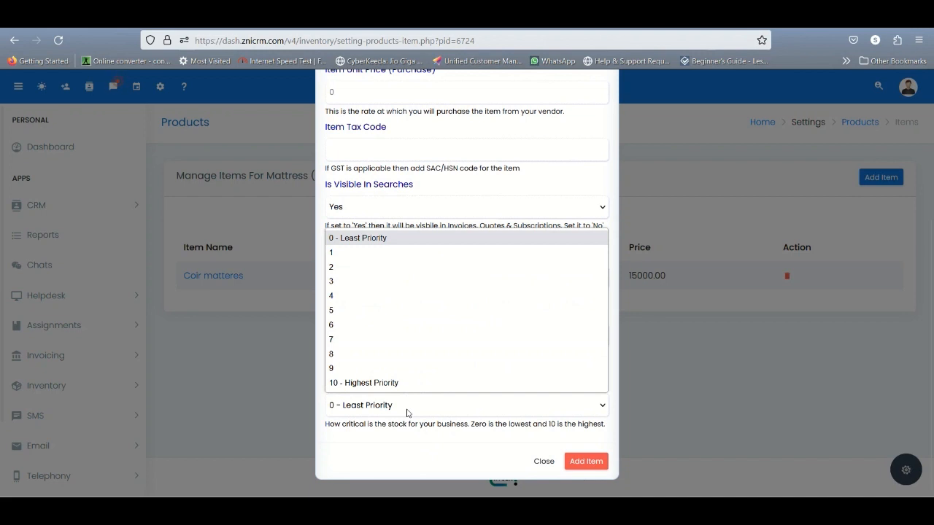
pyautogui.click(436, 447)
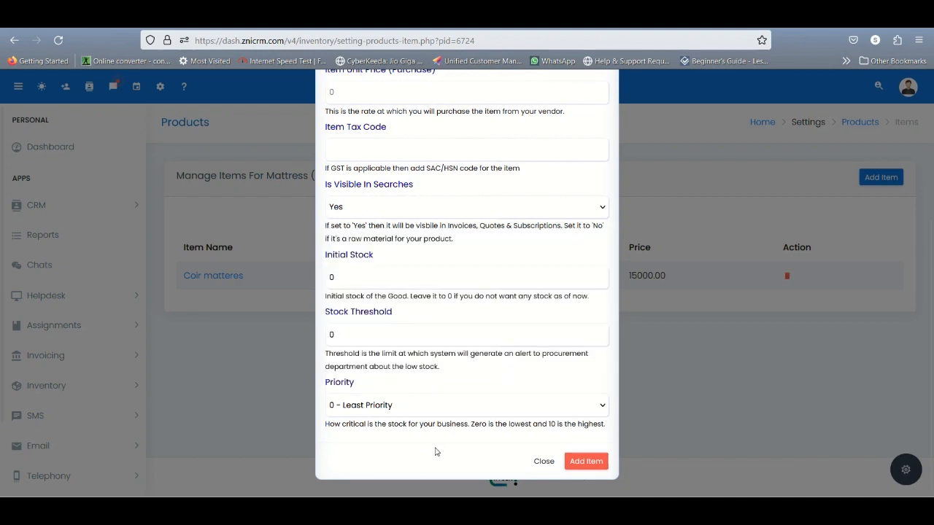
pyautogui.click(538, 461)
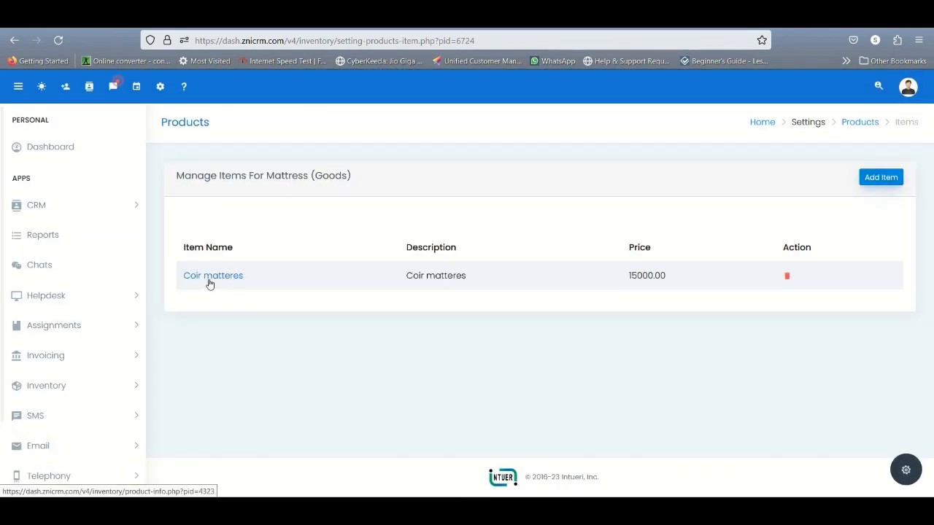
# Open the Coir matteres item and examine its stock summary, prices, tax code and other details
pyautogui.click(211, 282)
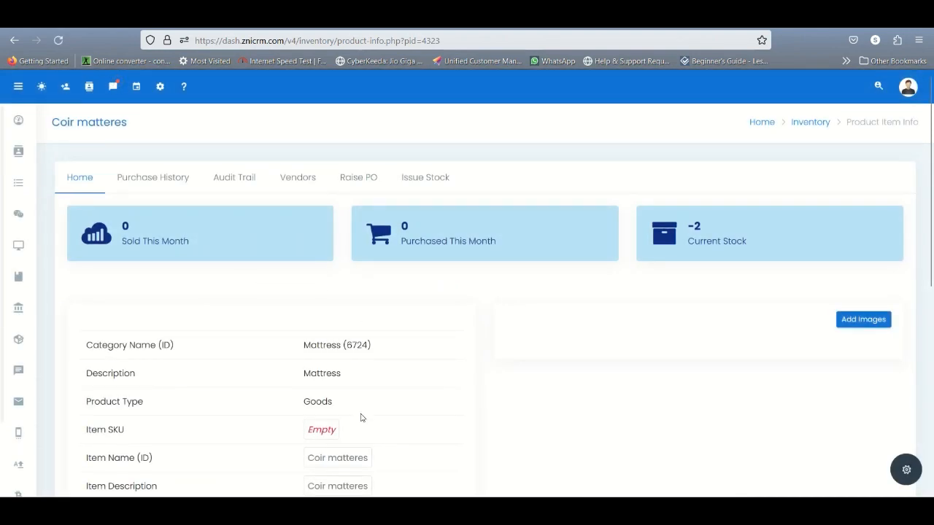
pyautogui.scroll(-2, 360, 417)
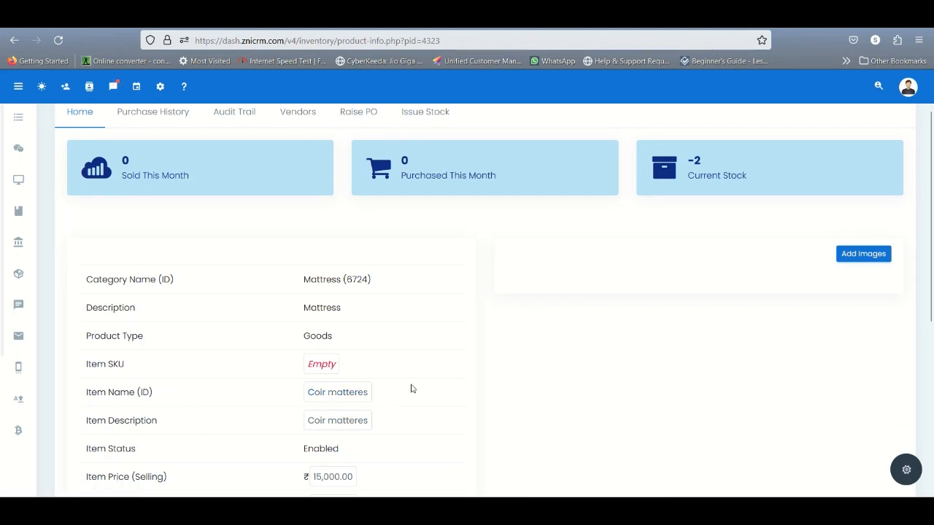
pyautogui.scroll(-4, 323, 438)
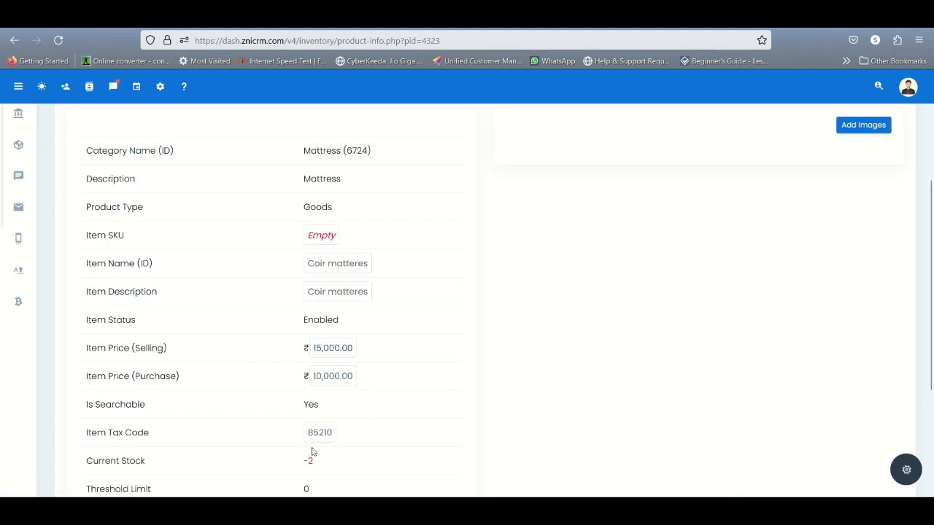
pyautogui.scroll(-2, 311, 453)
pyautogui.scroll(4, 311, 453)
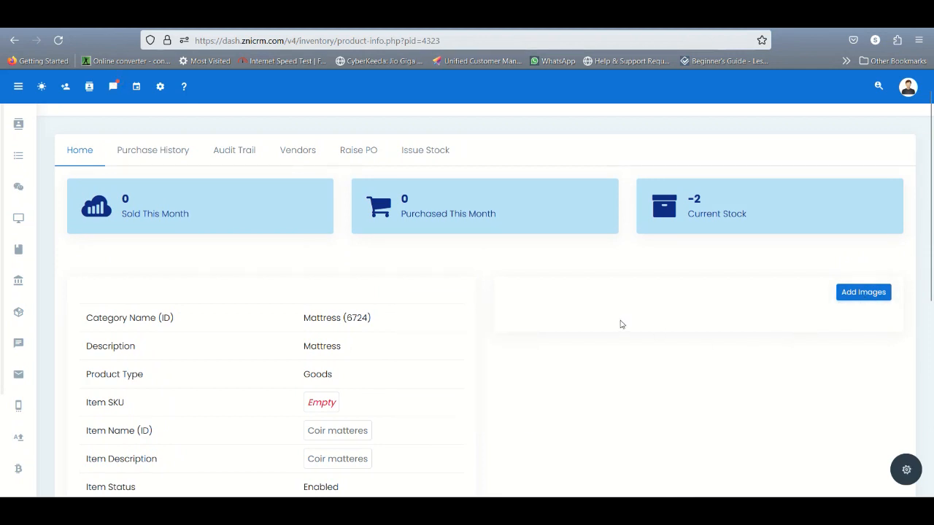
pyautogui.scroll(-1, 621, 324)
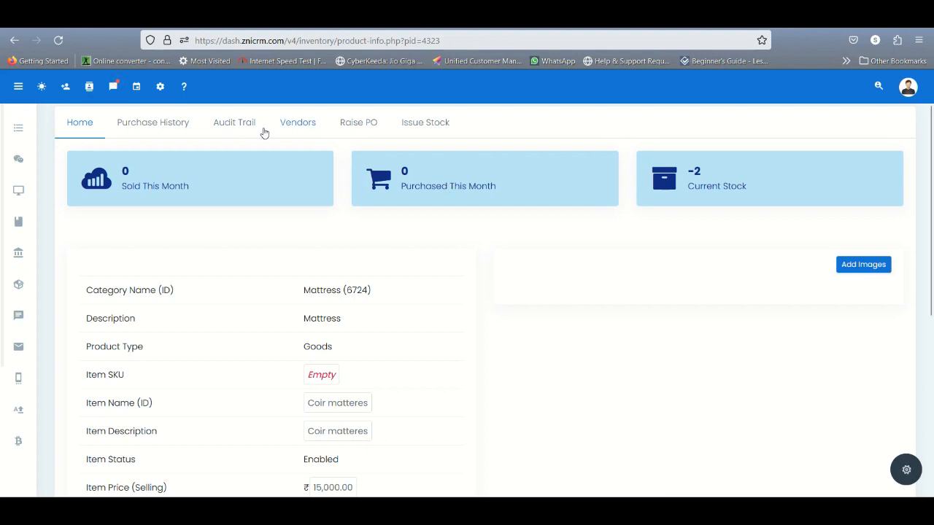
# Check the Coir matteres item's purchase history, audit trail and vendor list
pyautogui.click(155, 125)
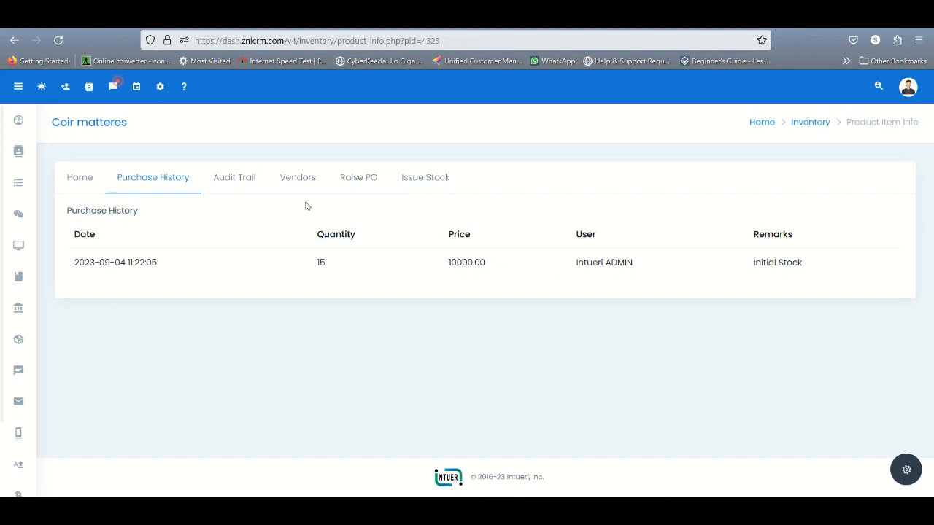
pyautogui.click(73, 181)
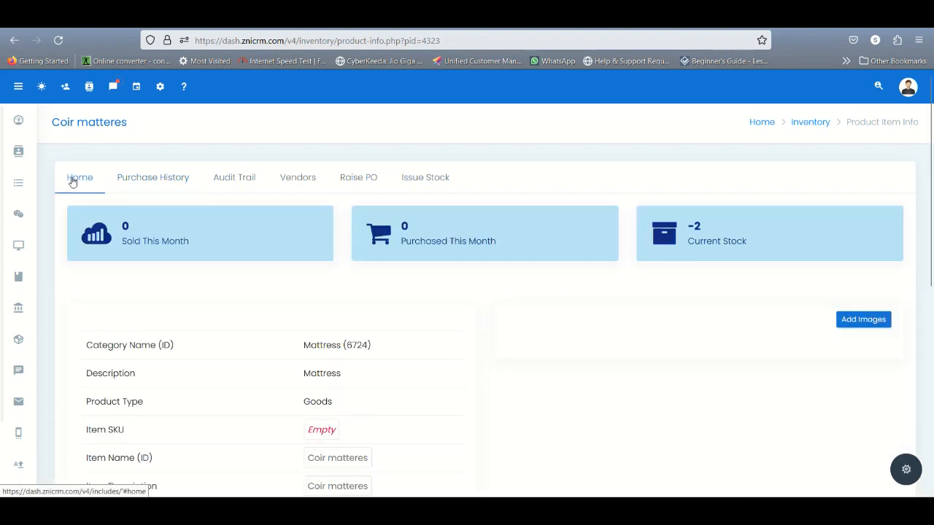
pyautogui.click(141, 184)
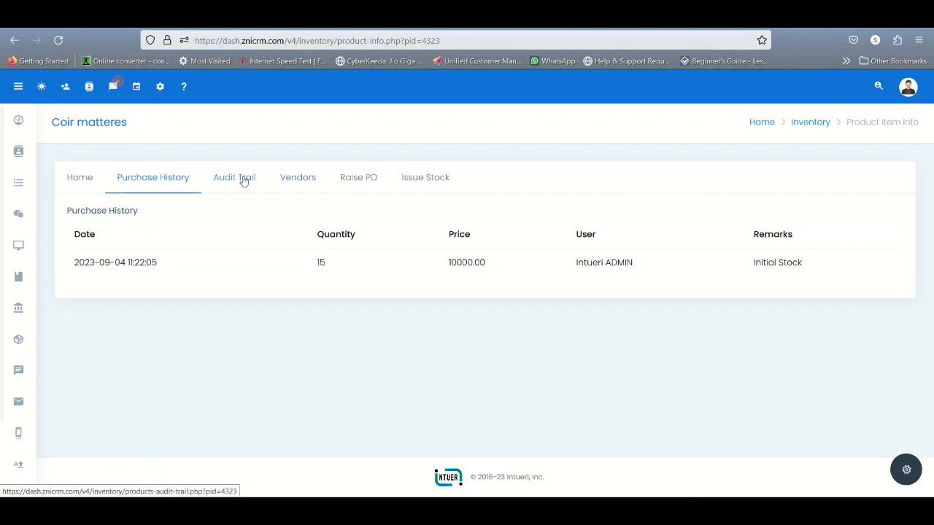
pyautogui.click(244, 181)
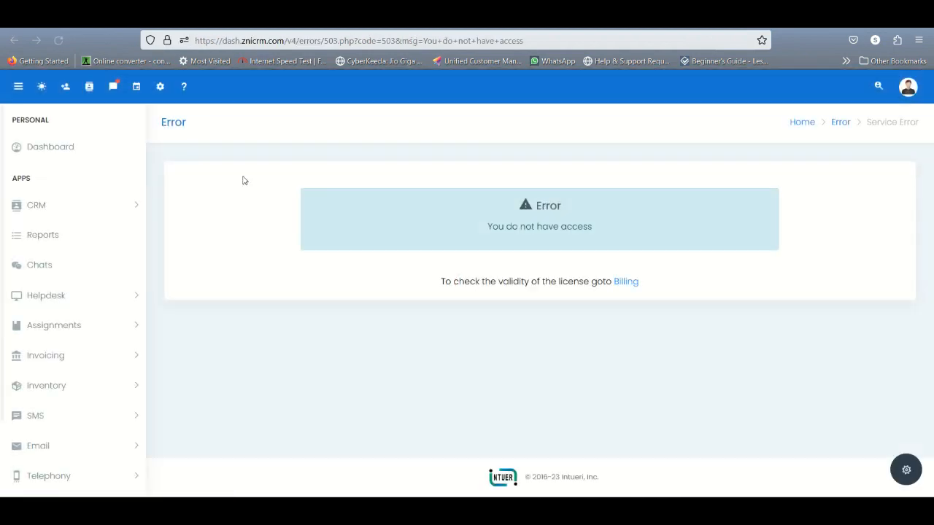
pyautogui.click(270, 20)
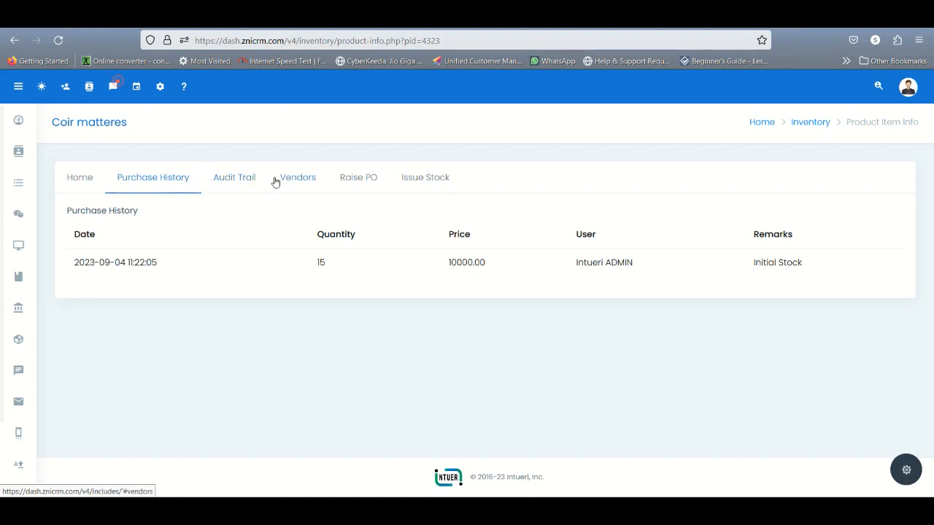
pyautogui.click(314, 184)
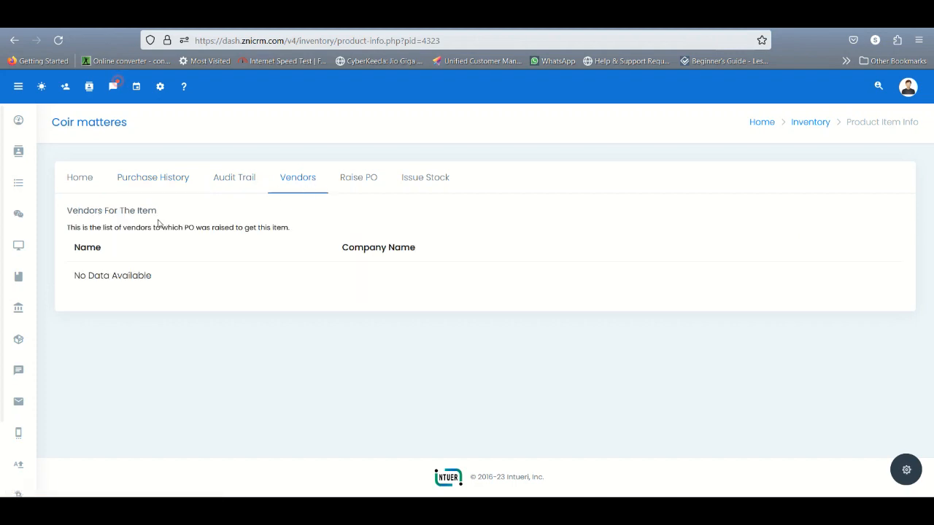
# Open the product category management page, look through the existing categories, and open the form for a new category
pyautogui.moveTo(20, 308)
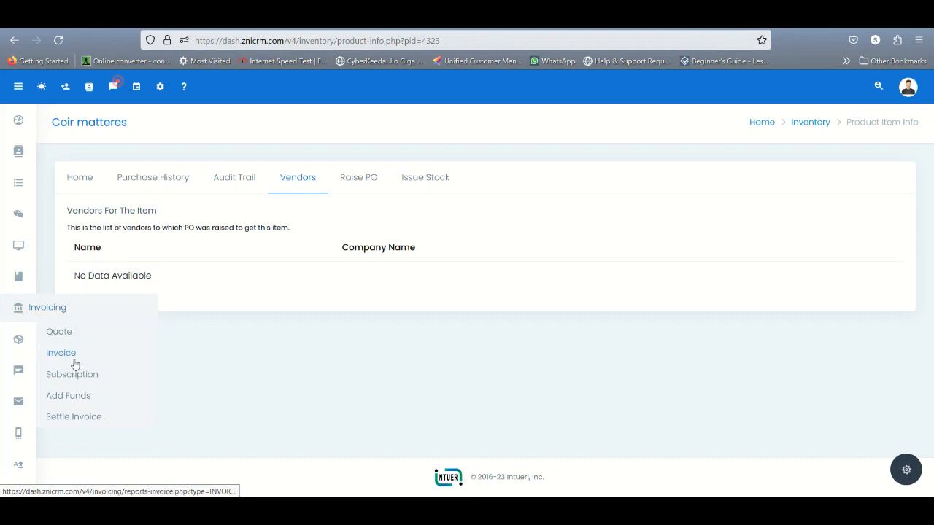
pyautogui.moveTo(17, 338)
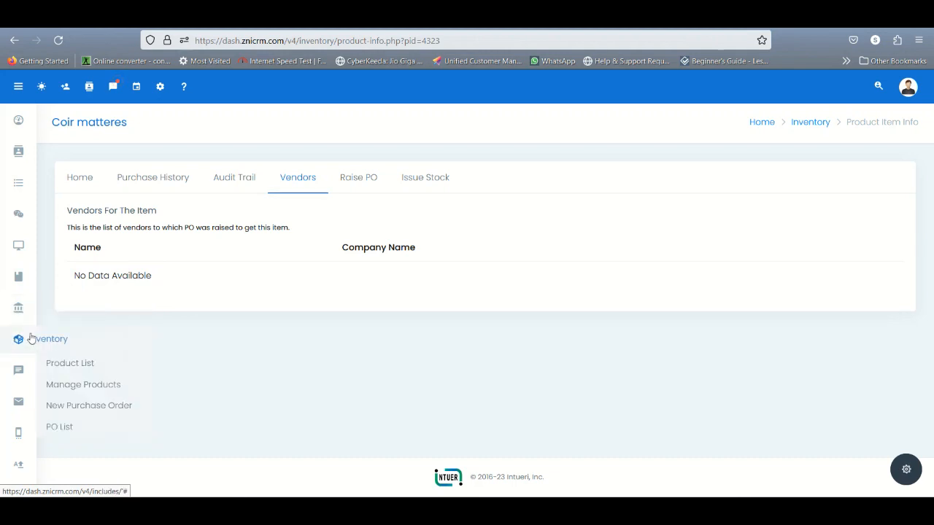
pyautogui.click(69, 383)
pyautogui.scroll(-10, 225, 377)
pyautogui.scroll(-6, 224, 377)
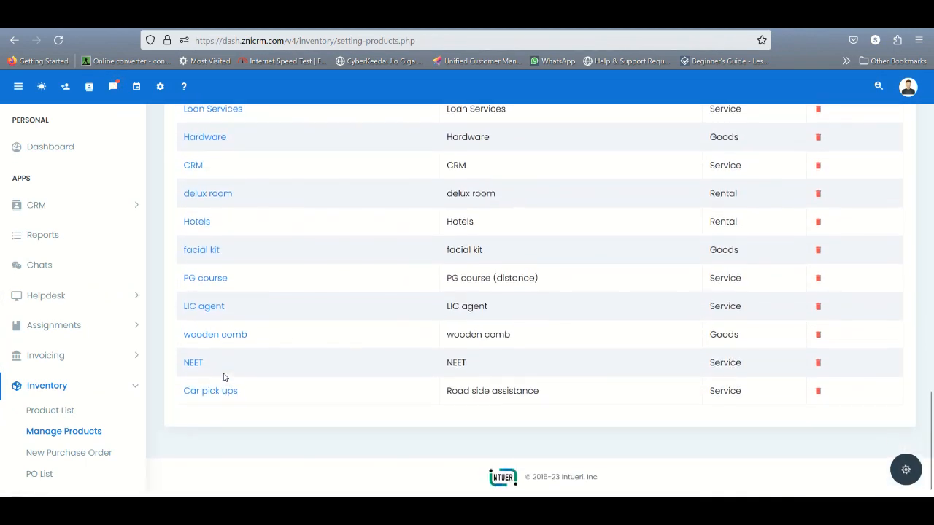
pyautogui.scroll(8, 225, 378)
pyautogui.scroll(10, 225, 377)
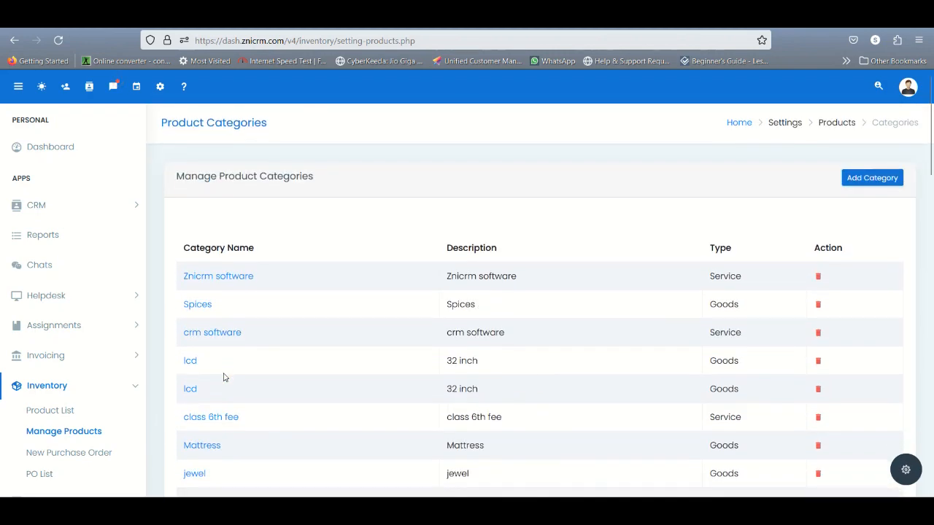
pyautogui.click(875, 178)
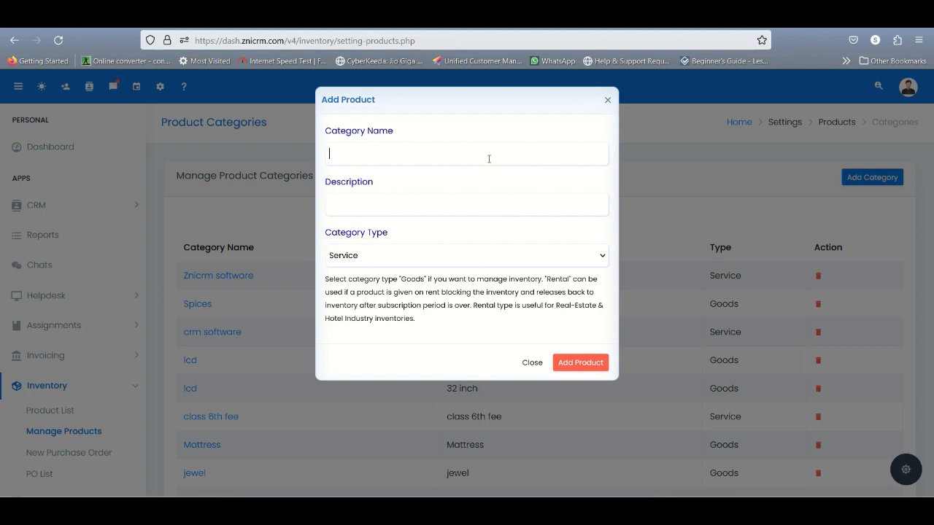
# Name the category Graphic Card with the same text as description, set its type to Goods, and add it
pyautogui.write('Graphic Card')
pyautogui.hotkey('ctrl', 'a')
pyautogui.hotkey('ctrl', 'c')
pyautogui.press('Tab')
pyautogui.hotkey('ctrl', 'v')
pyautogui.click(410, 255)
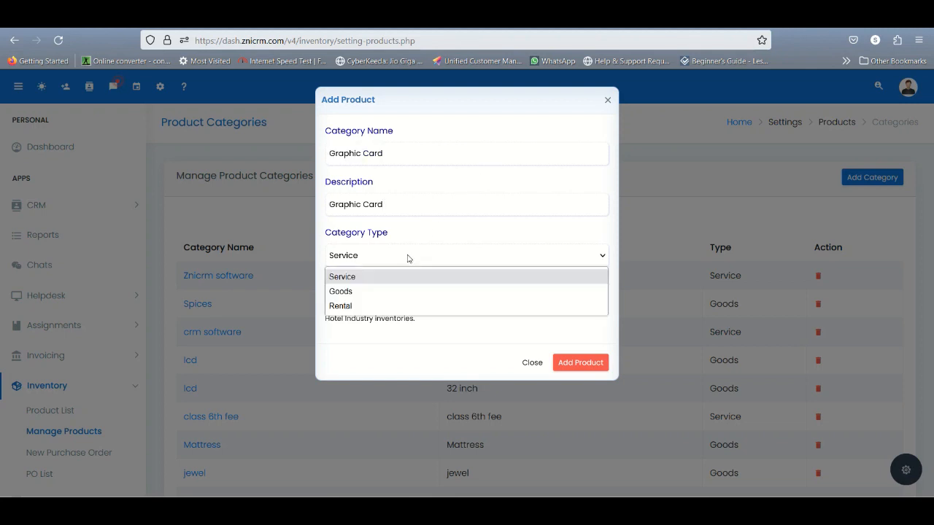
pyautogui.click(389, 289)
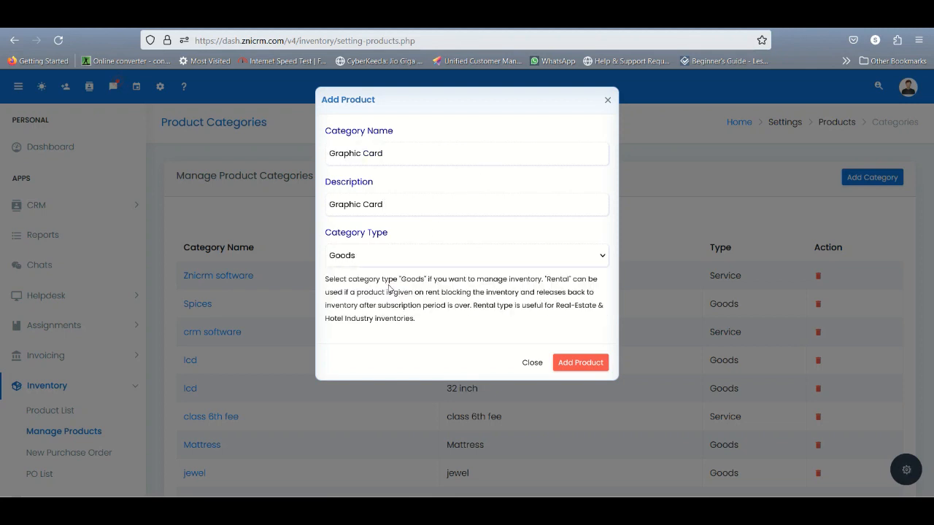
pyautogui.click(564, 364)
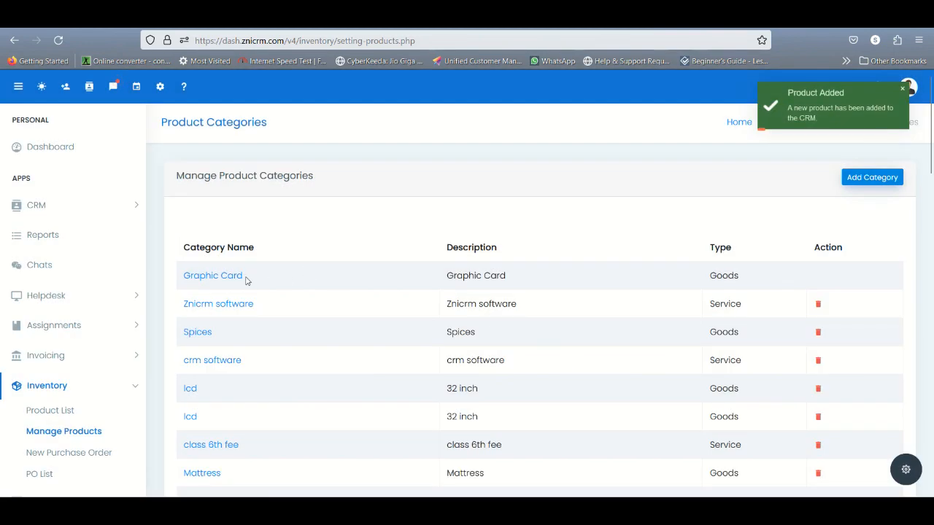
# Start a new item in the Graphic Card category and name it 4GB DDR5 PCIE Graphic Card
pyautogui.click(224, 283)
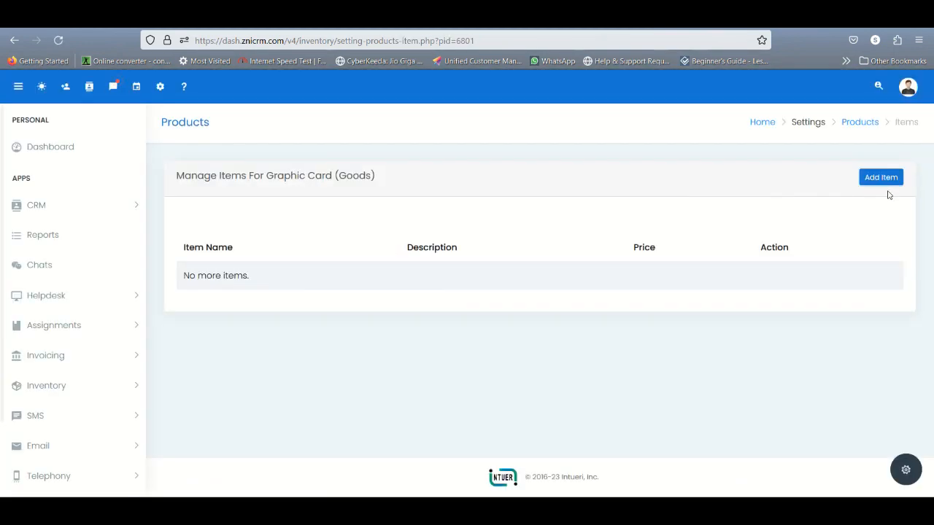
pyautogui.click(880, 178)
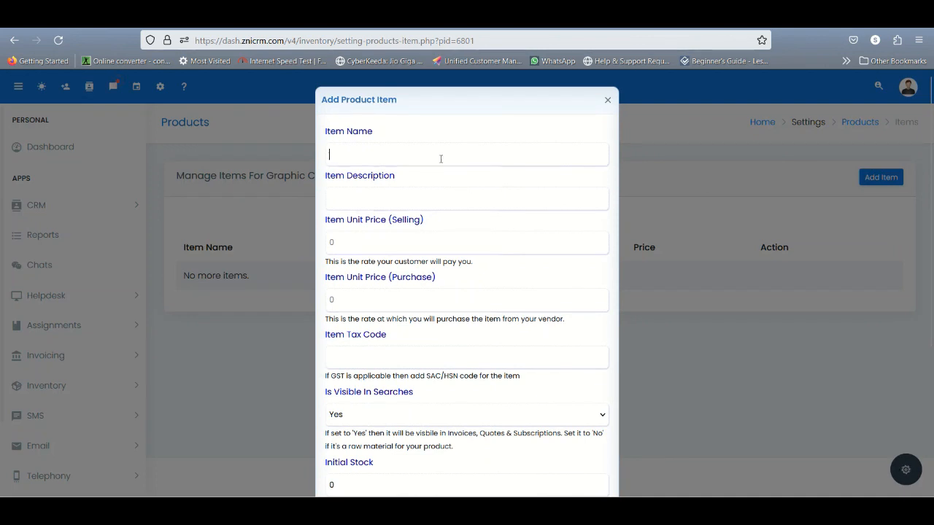
pyautogui.write('$ g')
pyautogui.press('BackSpace')
pyautogui.press('BackSpace')
pyautogui.press('BackSpace')
pyautogui.write('$')
pyautogui.press('BackSpace')
pyautogui.write('4GB DDR5 PCIE Graphich ')
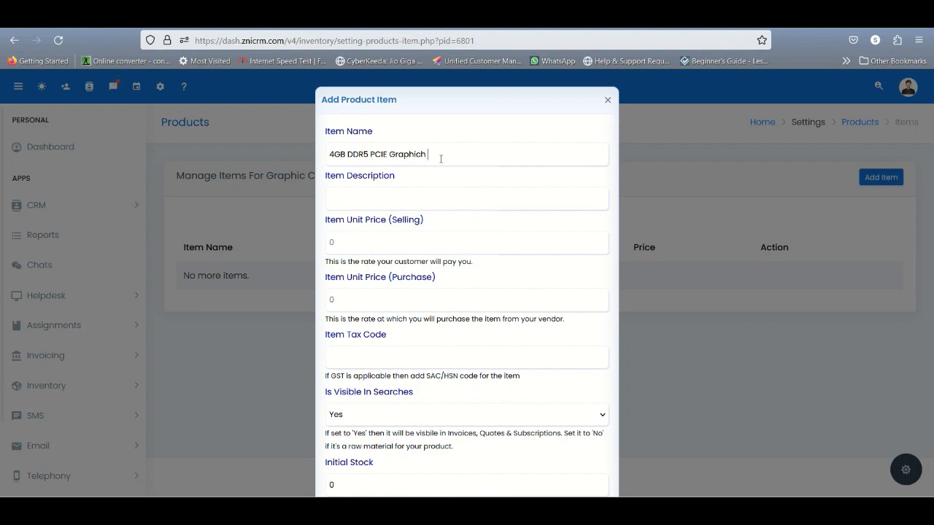
pyautogui.press('BackSpace')
pyautogui.press('BackSpace')
pyautogui.write(' Card')
# Copy the item name into the item description
pyautogui.hotkey('ctrl', 'a')
pyautogui.hotkey('ctrl', 'c')
pyautogui.press('Tab')
pyautogui.hotkey('ctrl', 'v')
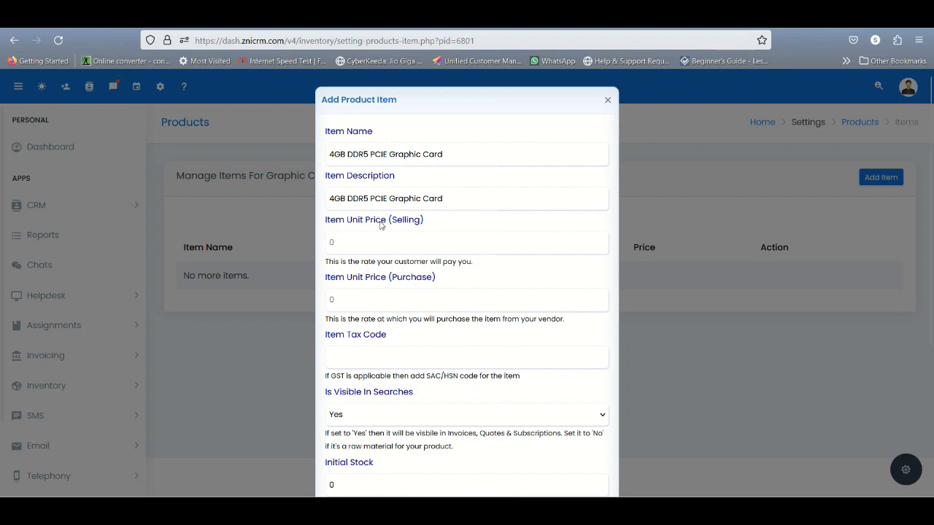
# Set the item's unit selling price to 123000 and its unit purchase price to 120000
pyautogui.click(341, 250)
pyautogui.write('1')
pyautogui.write('23')
pyautogui.write('00')
pyautogui.write('0')
pyautogui.write('12000')
pyautogui.write('0')
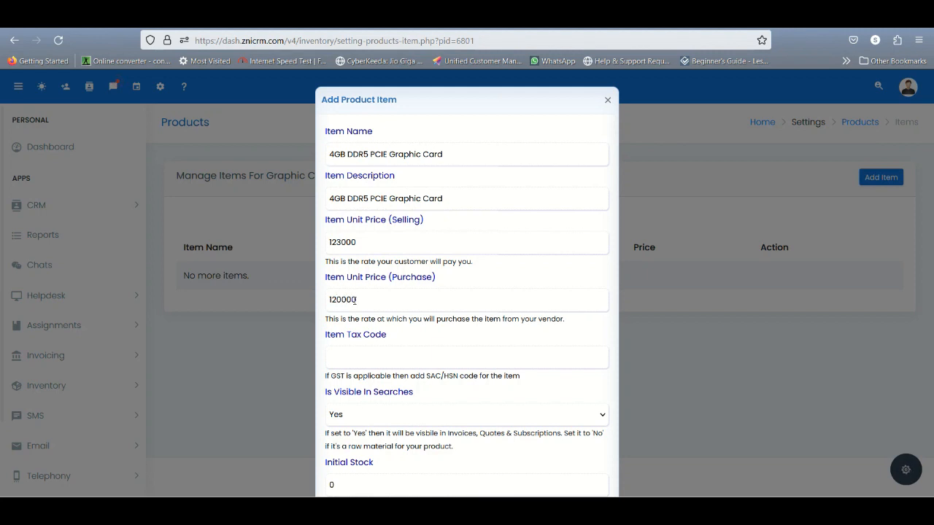
# Enter tax code 85874858, keep the item visible in searches, set the initial stock to 5, and add the item
pyautogui.scroll(-1, 354, 299)
pyautogui.click(357, 298)
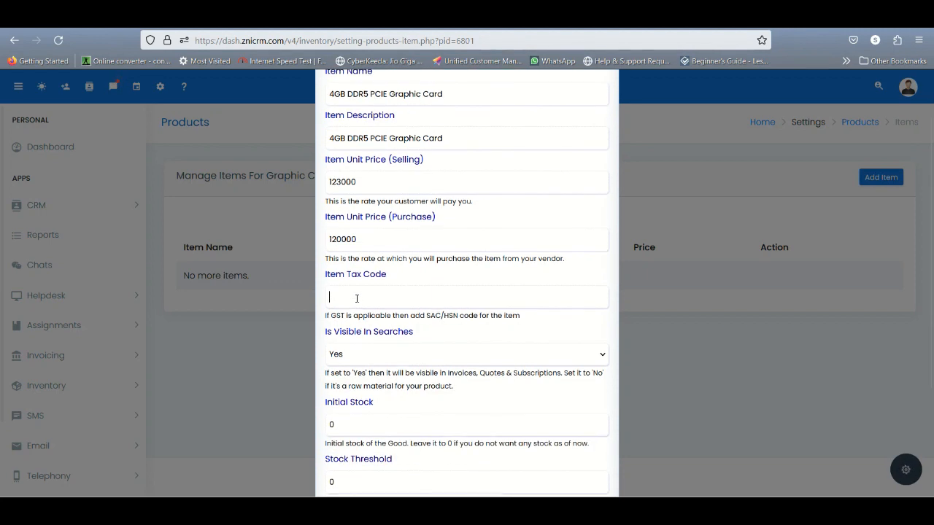
pyautogui.write('85874558')
pyautogui.click(372, 355)
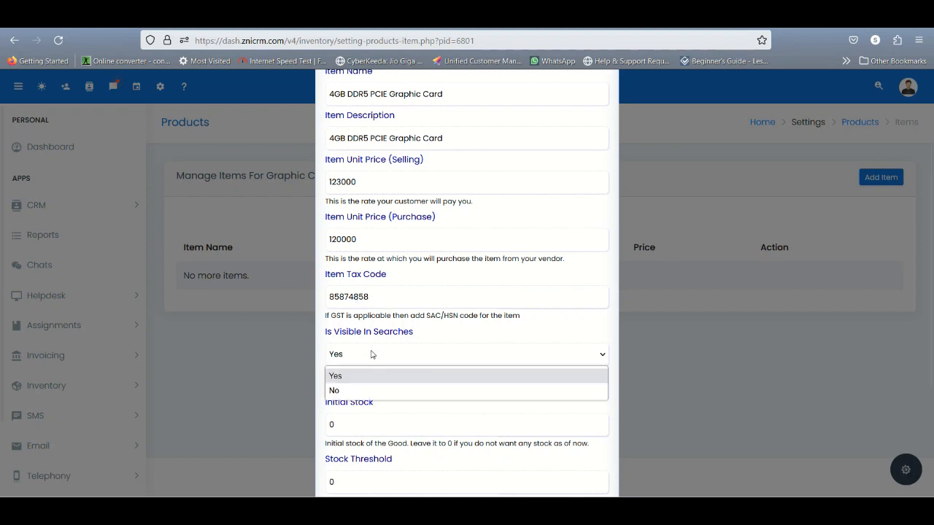
pyautogui.scroll(-1, 370, 354)
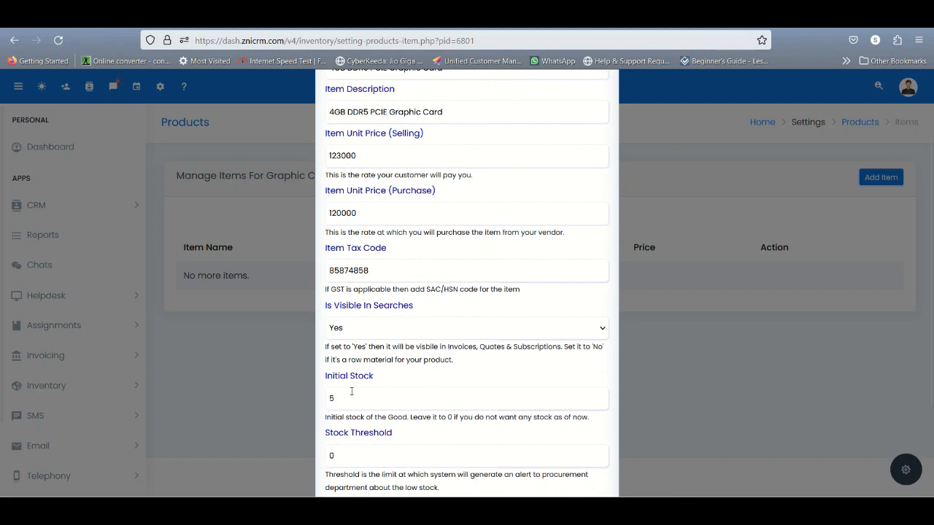
pyautogui.scroll(-4, 351, 391)
pyautogui.click(595, 461)
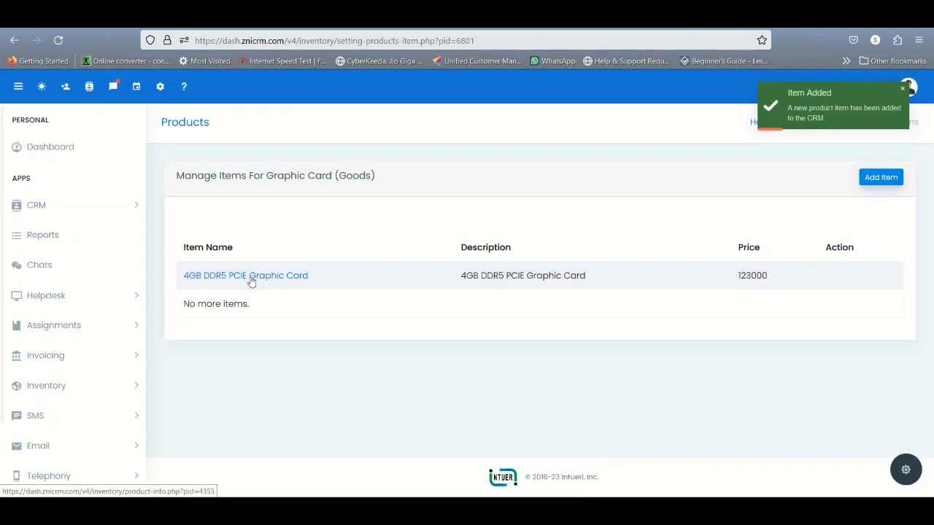
# Reload the item list, open the 4GB DDR5 PCIE Graphic Card item, and review its stock details, purchase history and vendors
pyautogui.click(59, 40)
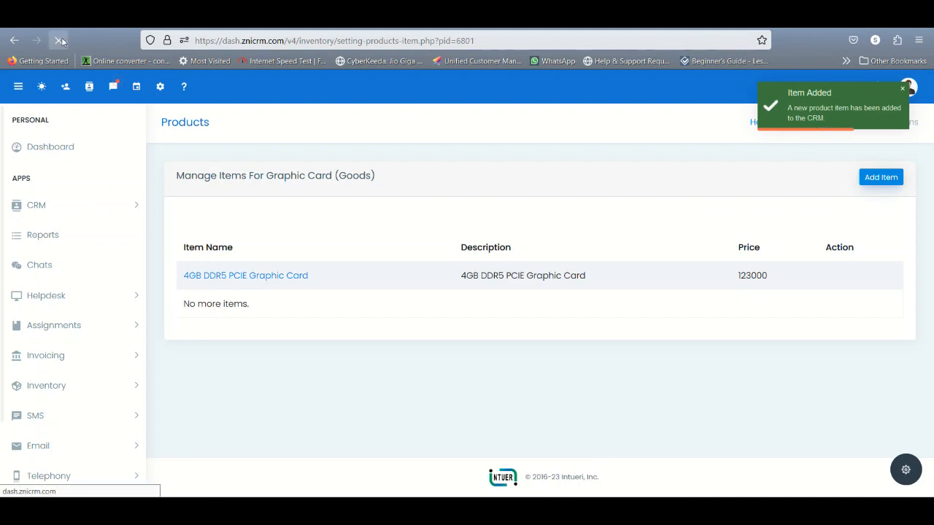
pyautogui.click(213, 279)
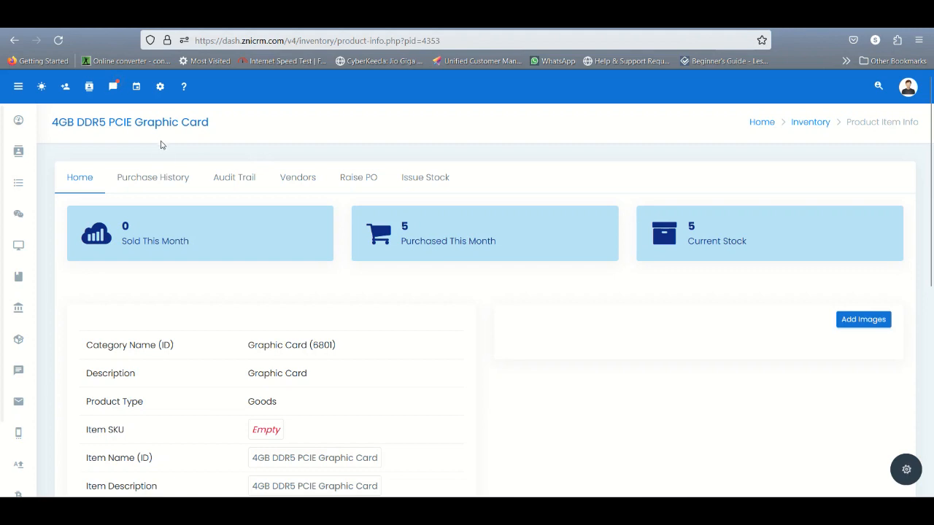
pyautogui.click(157, 178)
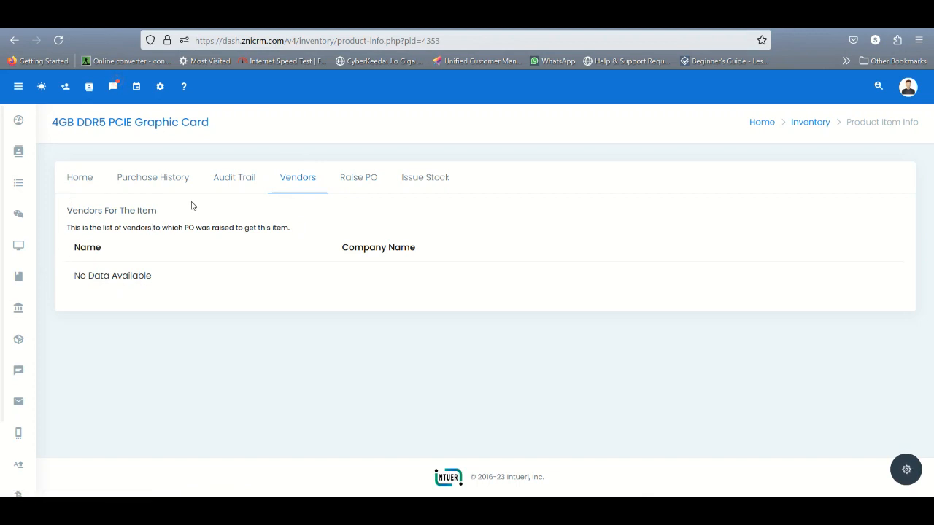
# Open a new purchase order from the item, then go through the contacts list to the Dexter group account
pyautogui.click(356, 180)
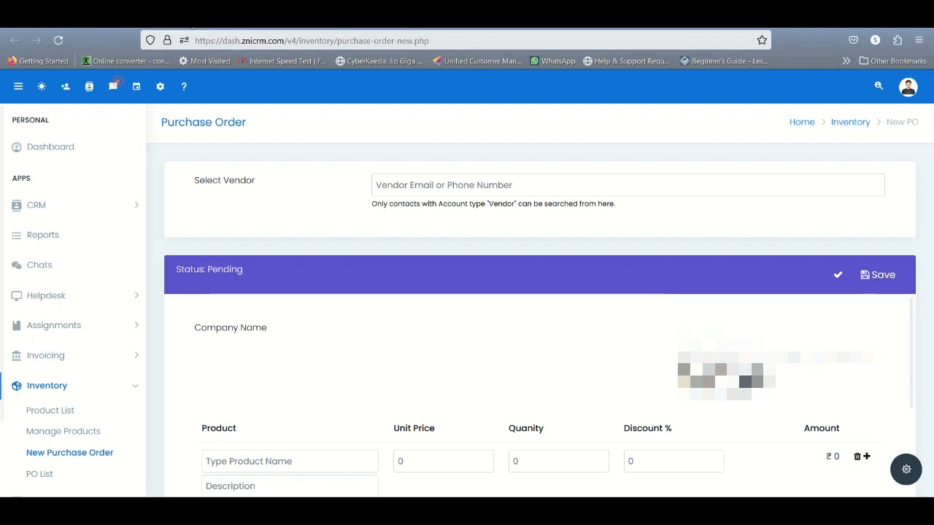
pyautogui.click(89, 88)
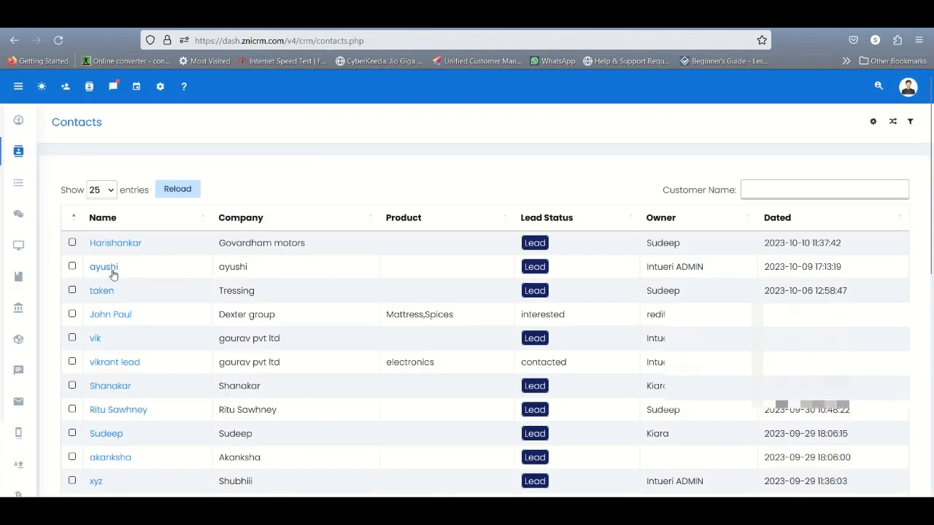
pyautogui.click(107, 318)
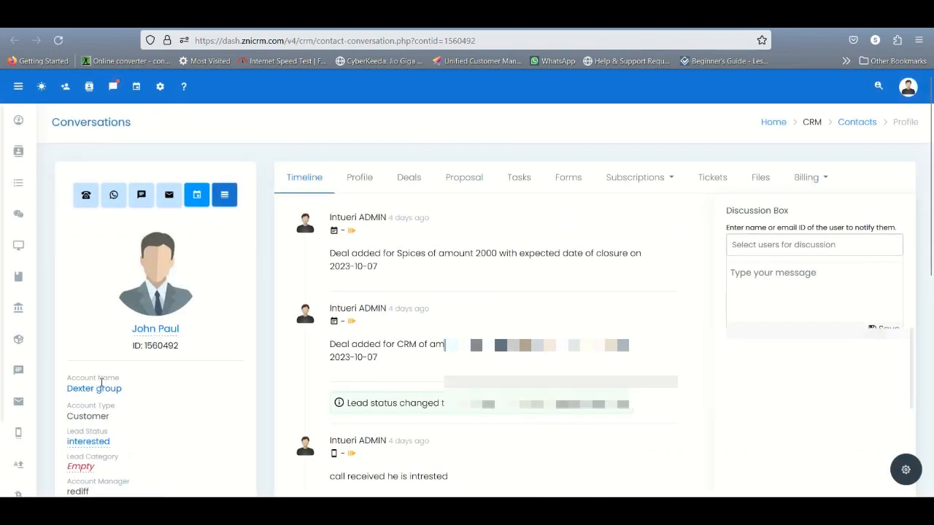
pyautogui.click(97, 392)
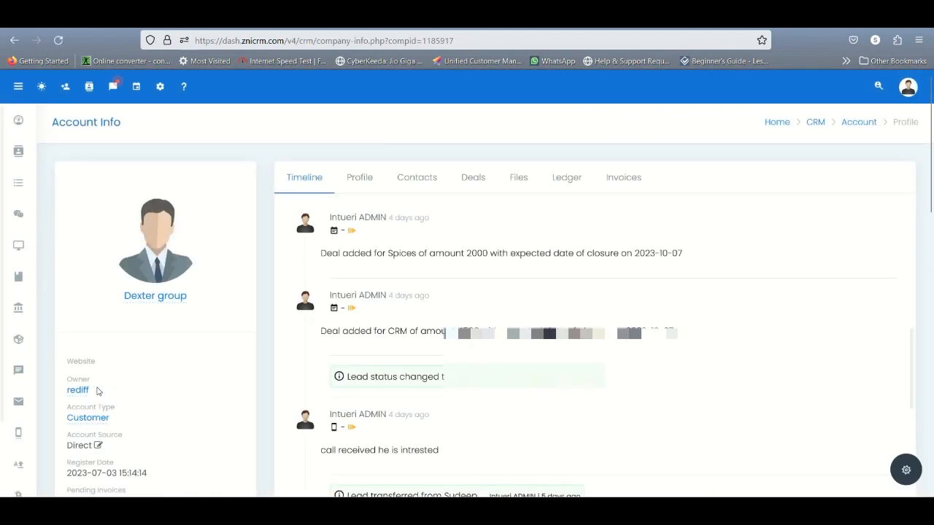
# Change the Dexter group account type to Vendor and view the account's contacts
pyautogui.click(80, 417)
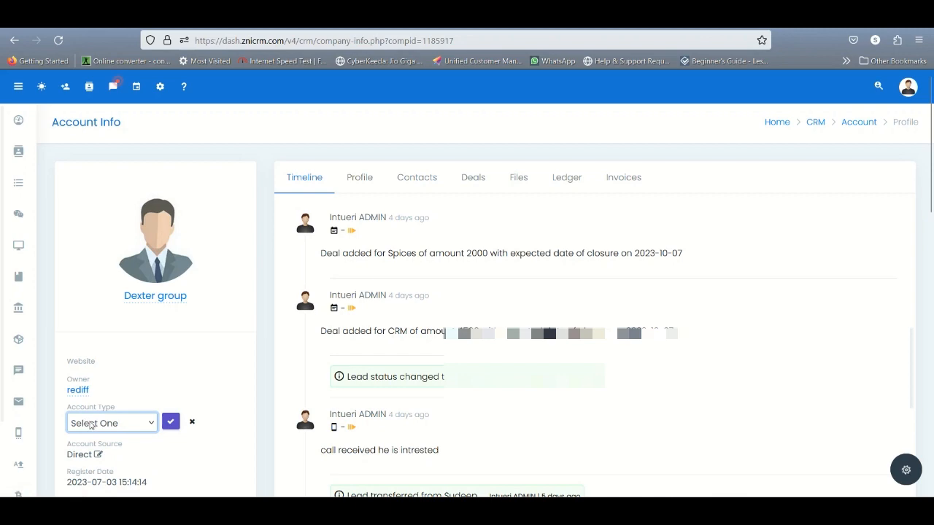
pyautogui.click(95, 427)
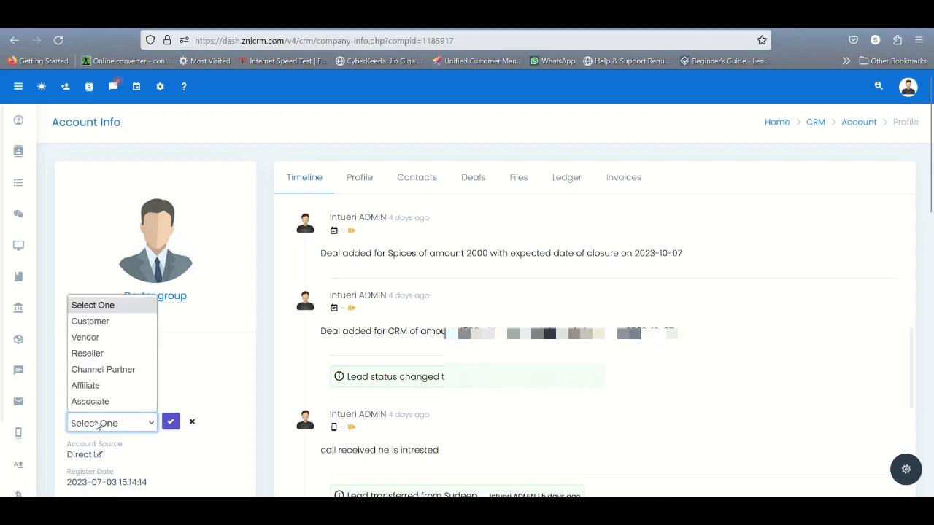
pyautogui.click(102, 338)
pyautogui.click(170, 422)
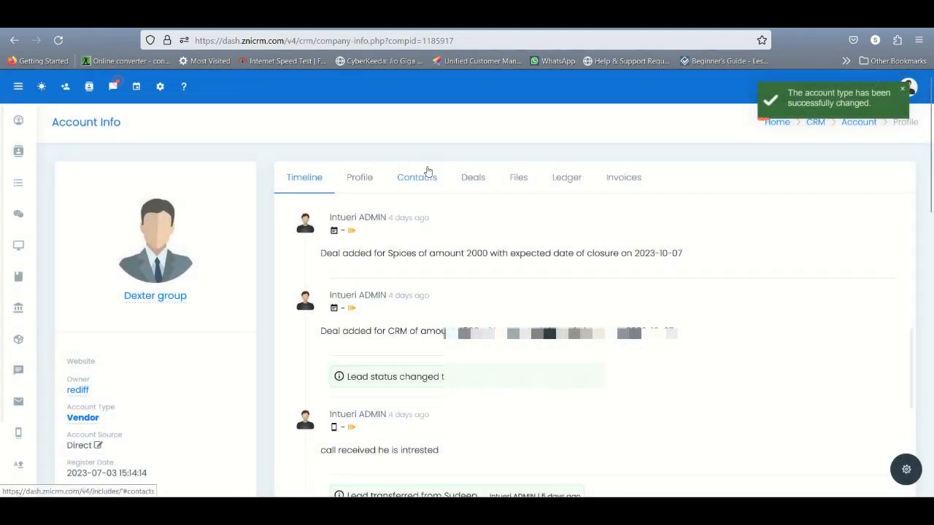
pyautogui.click(428, 171)
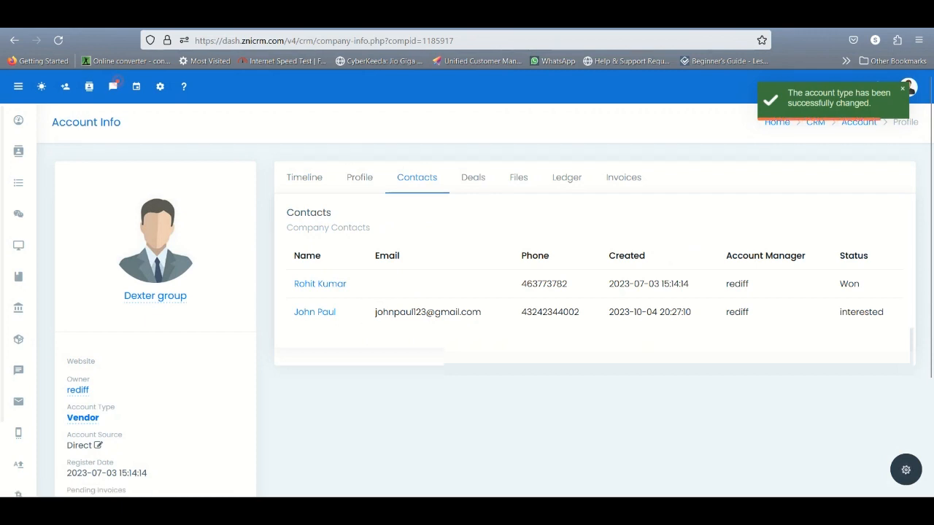
# Return to the graphic card item, raise a new purchase order, and select the Dexter group contact as its vendor
pyautogui.click(340, 14)
pyautogui.click(268, 14)
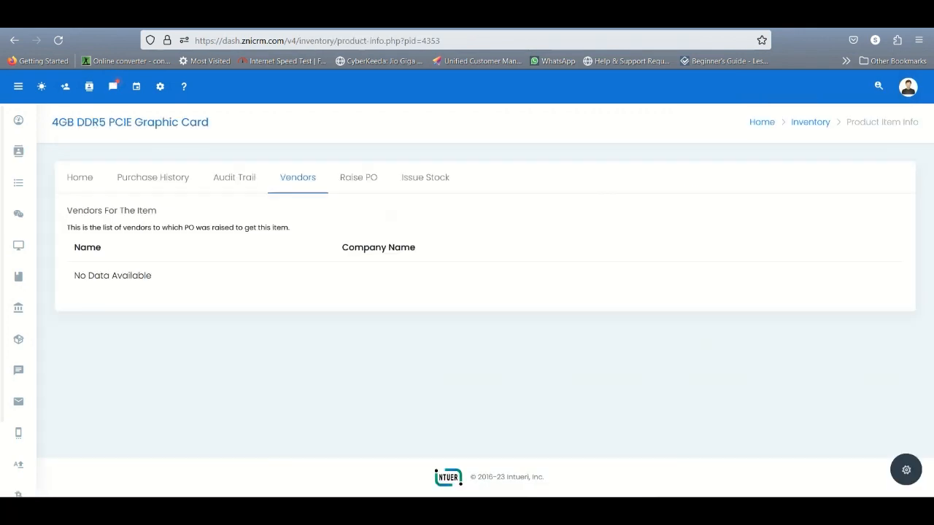
pyautogui.click(354, 181)
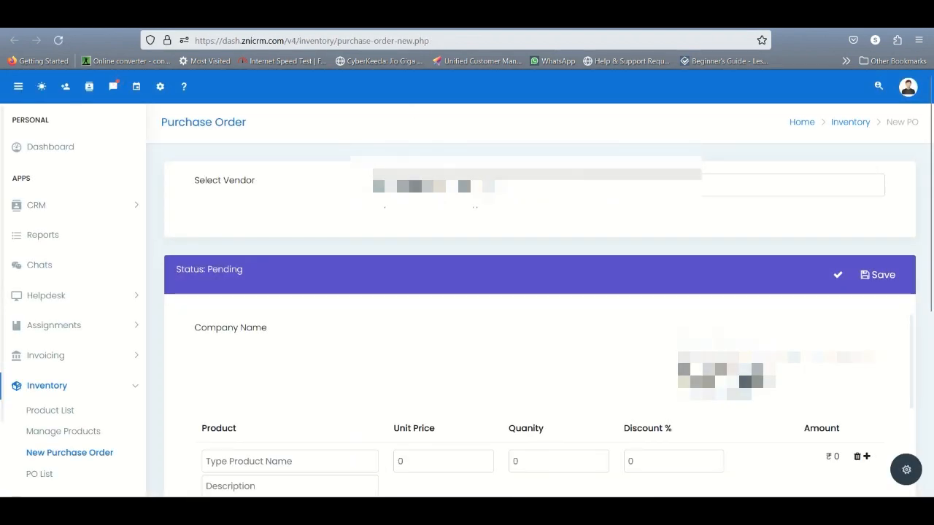
pyautogui.click(467, 185)
pyautogui.write('sa')
pyautogui.press('BackSpace')
pyautogui.write('a')
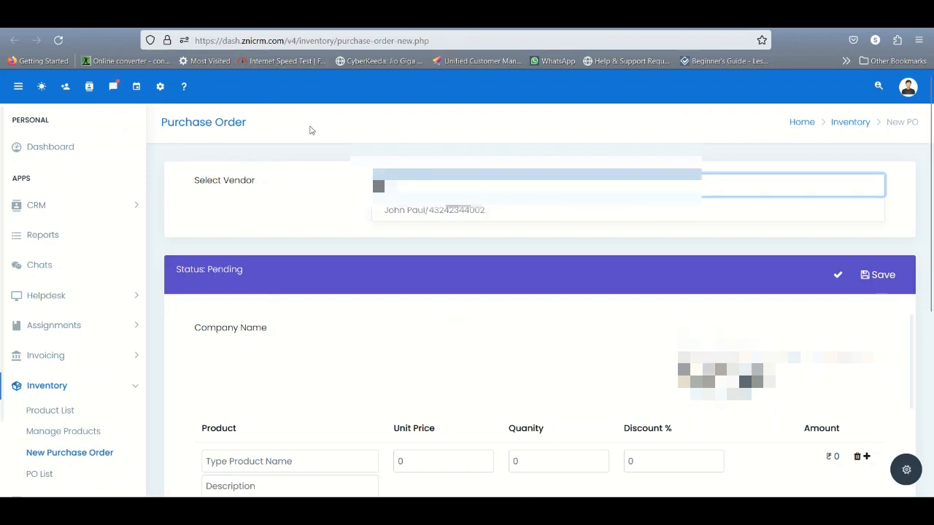
pyautogui.click(409, 211)
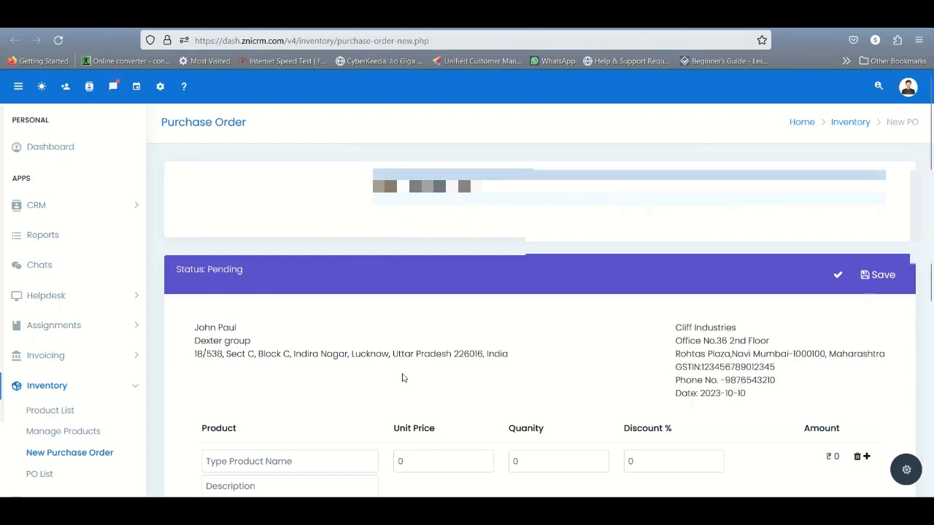
# Search for "graph" in the purchase order's product line and select 4GB DDR5 PCIE Graphic Card
pyautogui.scroll(-3, 402, 373)
pyautogui.click(270, 313)
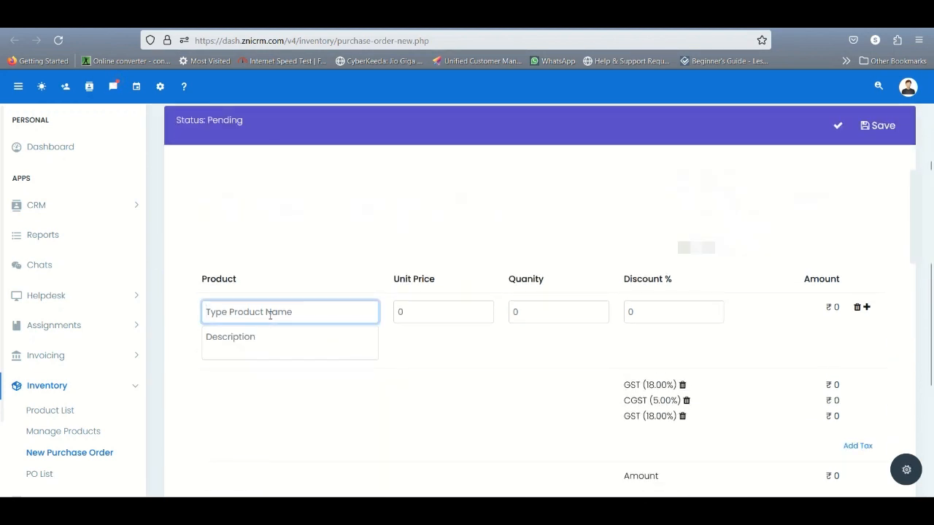
pyautogui.write('graph')
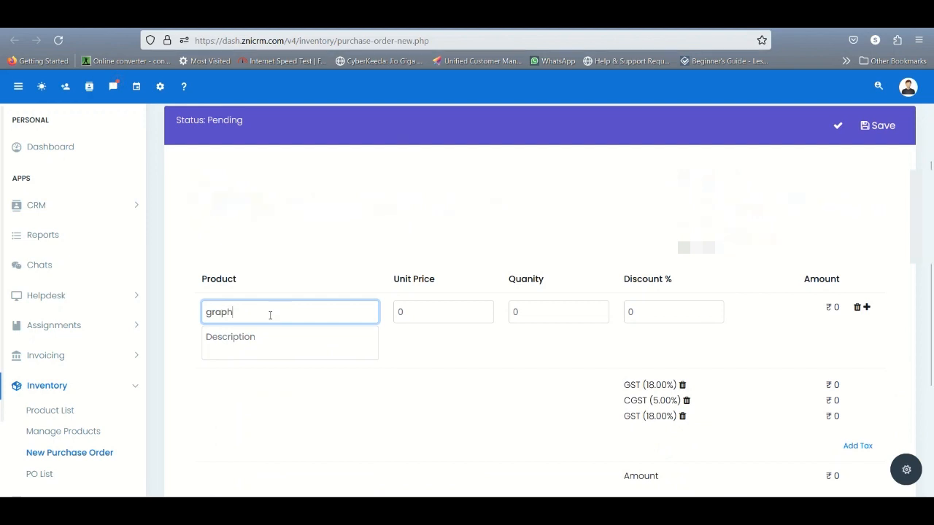
pyautogui.click(271, 351)
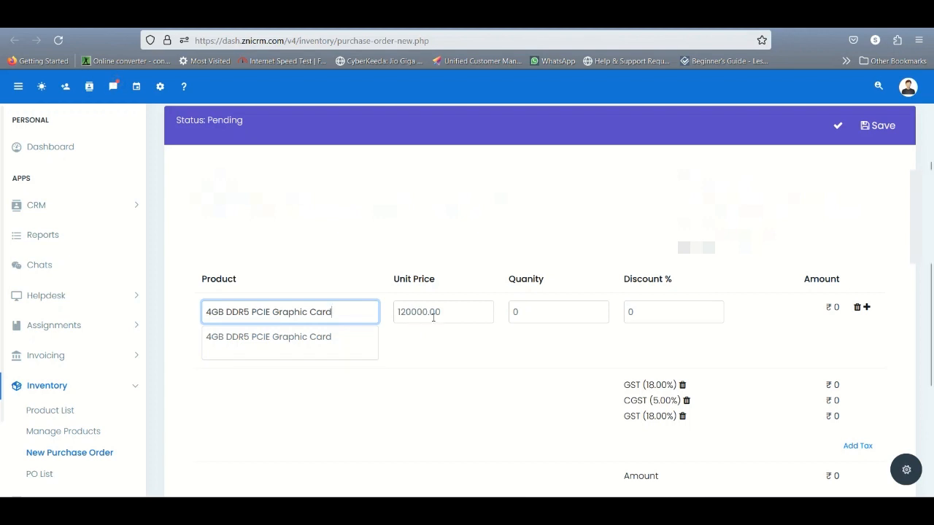
# Set the quantity of 4GB DDR5 PCIE Graphic Card in the purchase order to 10
pyautogui.click(523, 319)
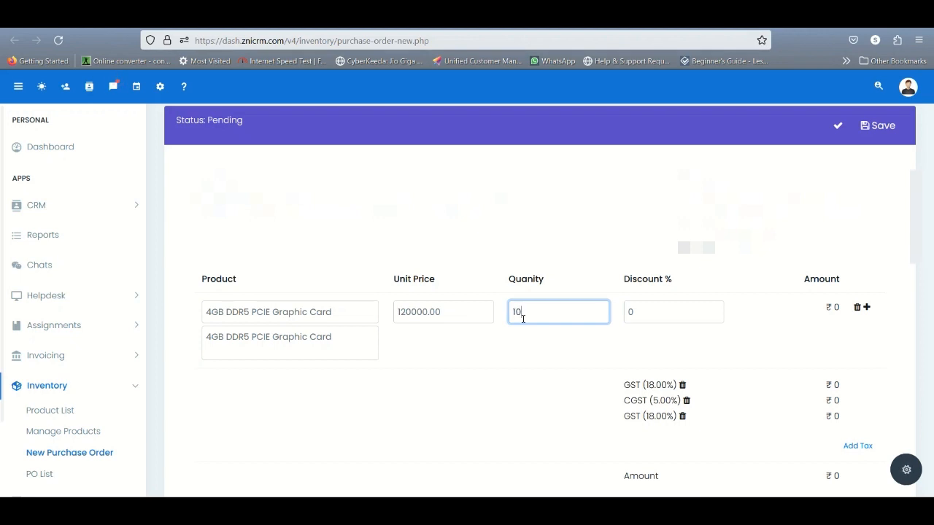
pyautogui.write('10')
pyautogui.press('Tab')
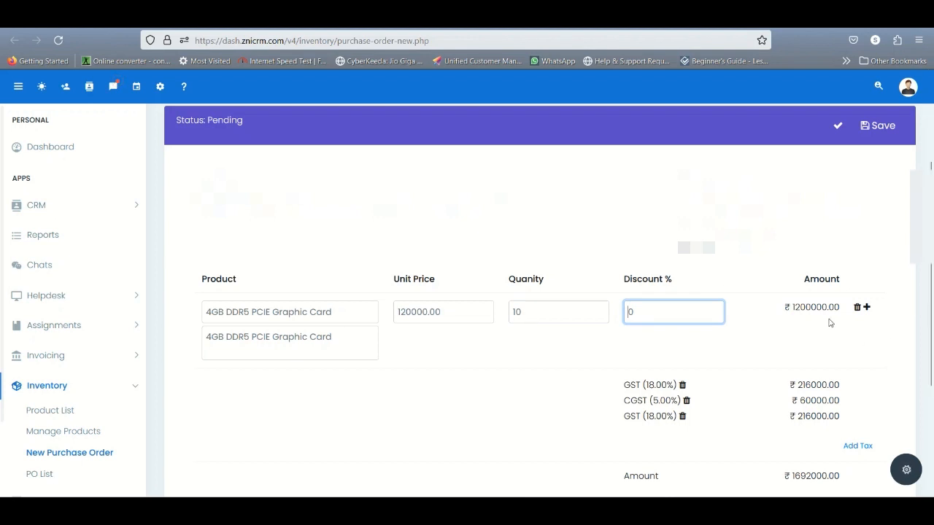
# Remove the CGST (5.00%) and the duplicate GST (18.00%) tax from the purchase order and save it
pyautogui.click(686, 400)
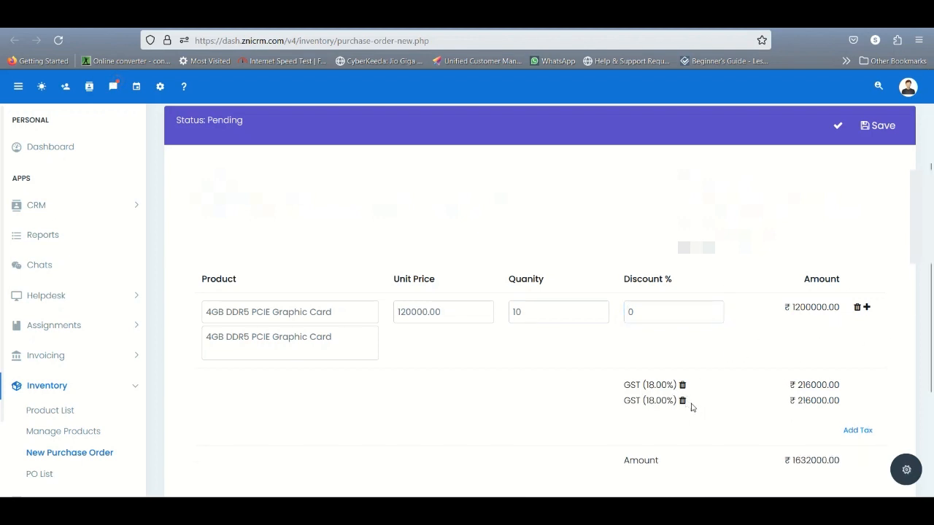
pyautogui.click(683, 401)
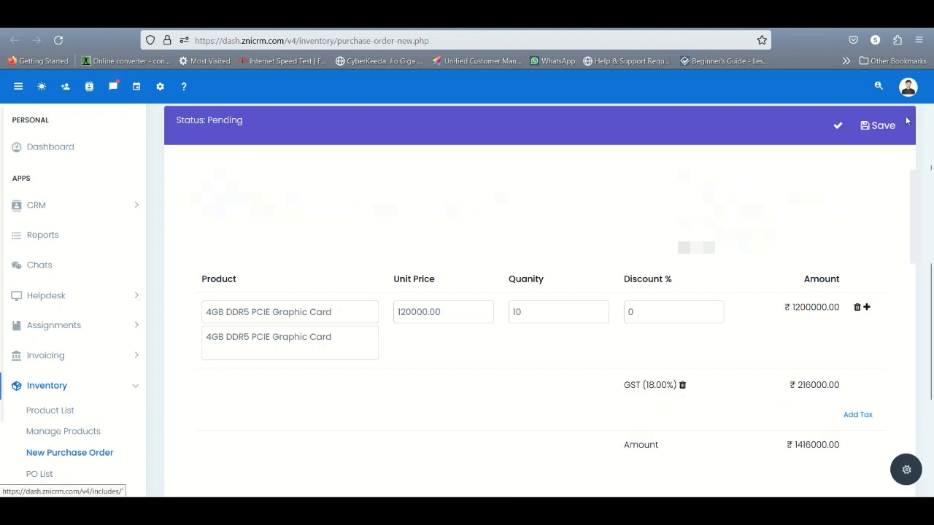
pyautogui.click(881, 125)
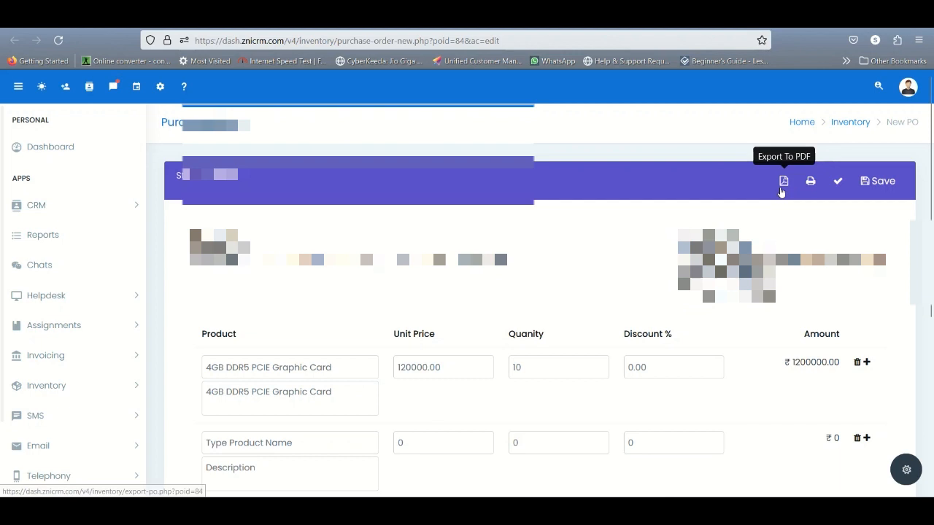
# Export the saved purchase order to PDF, review the document down to its terms and conditions, and return to the order
pyautogui.click(783, 181)
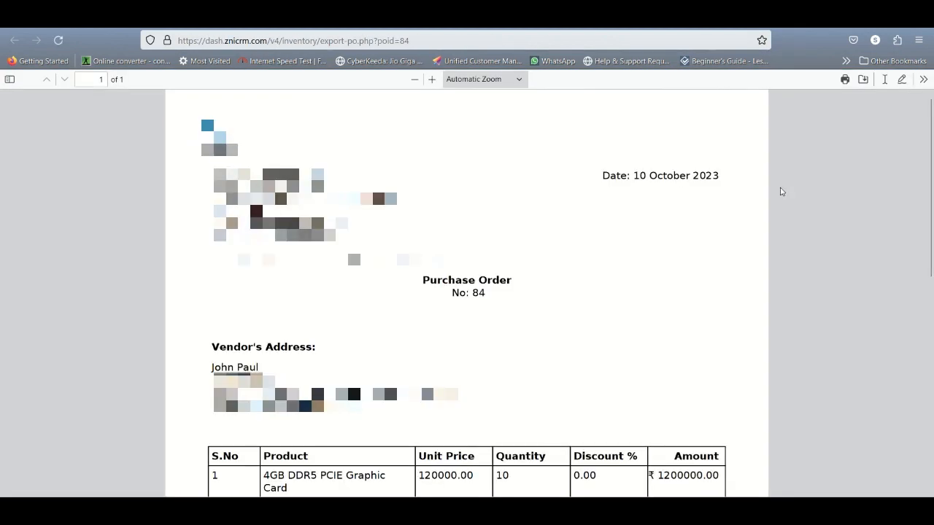
pyautogui.scroll(-3, 778, 194)
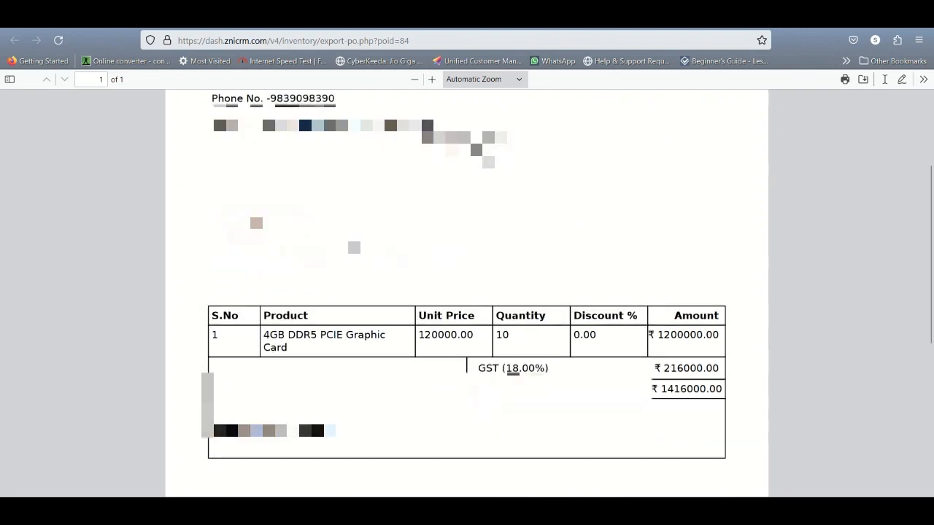
pyautogui.scroll(-3, 466, 292)
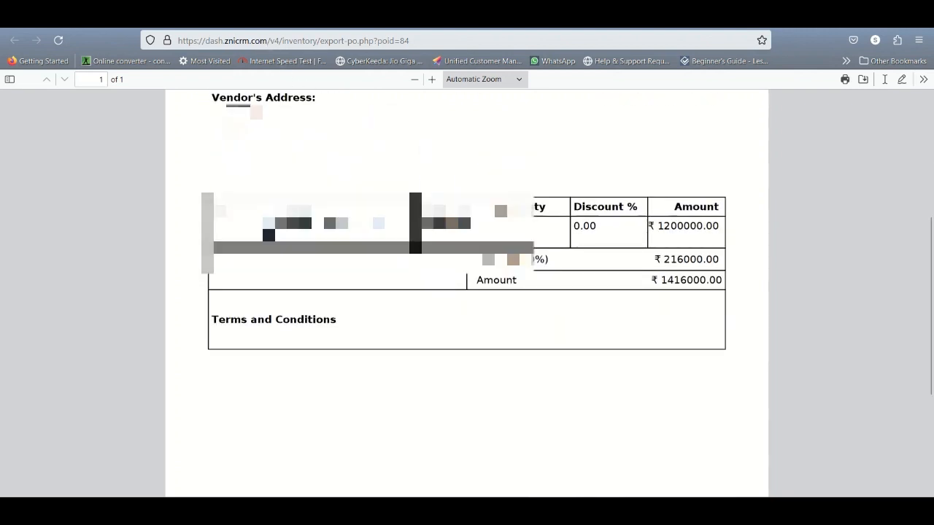
pyautogui.click(467, 16)
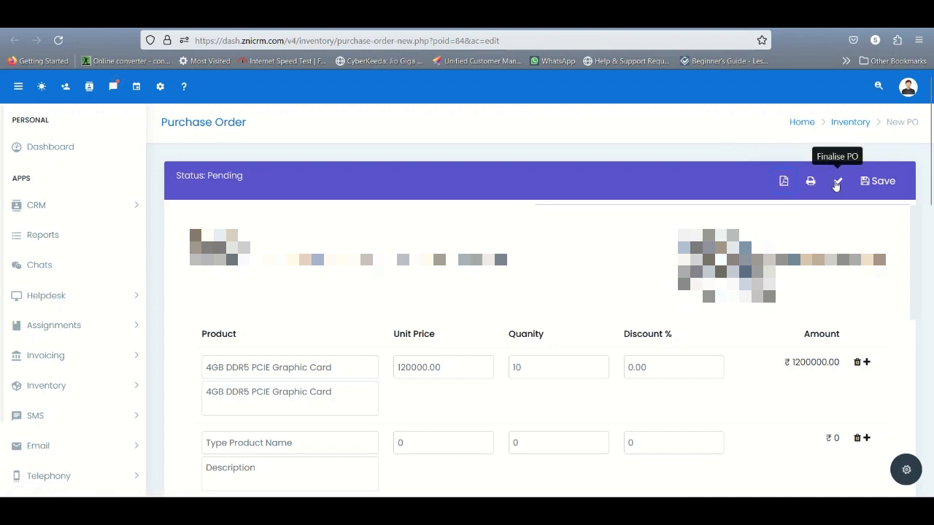
# Open the pending graphic card order from the inventory's purchase order list and confirm marking it as final
pyautogui.click(91, 358)
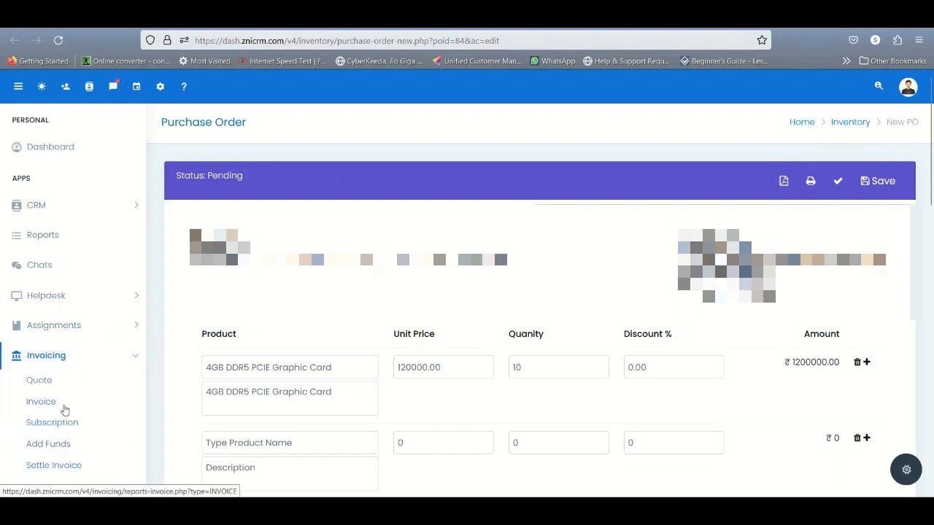
pyautogui.scroll(-3, 59, 404)
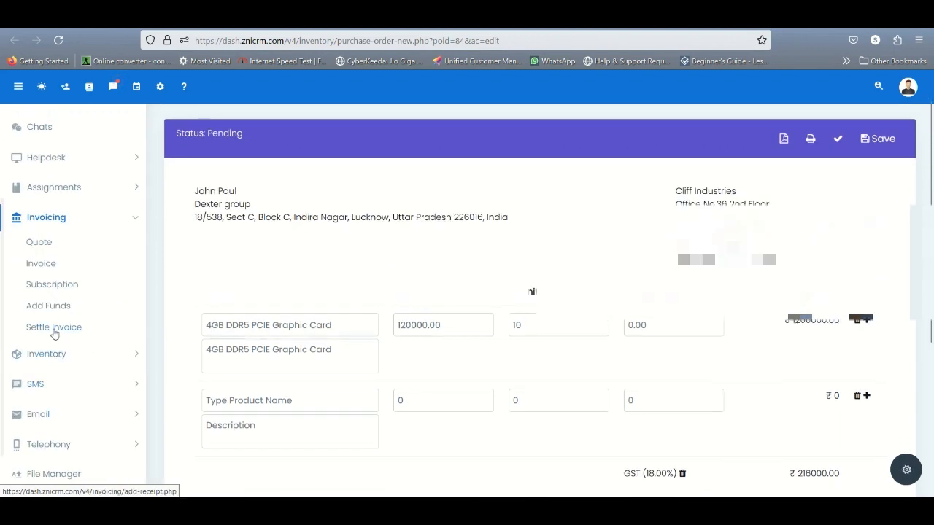
pyautogui.click(53, 356)
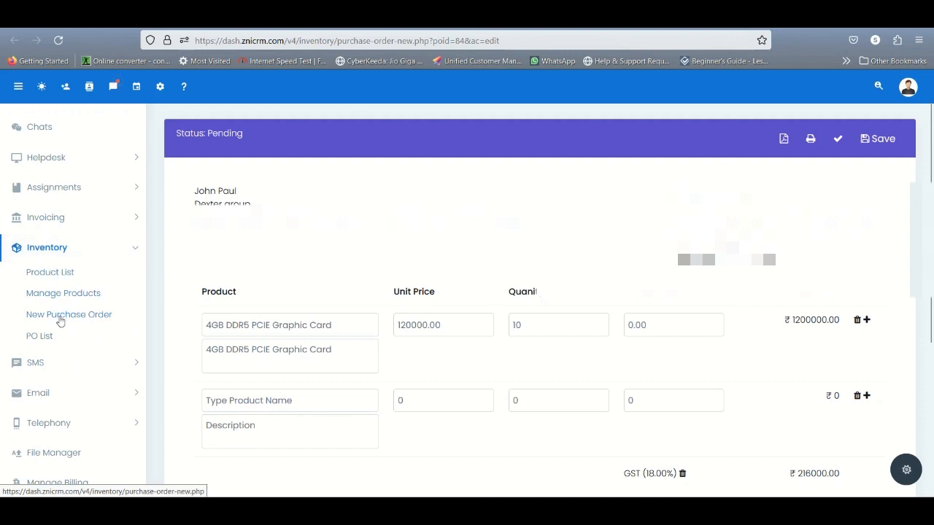
pyautogui.click(39, 337)
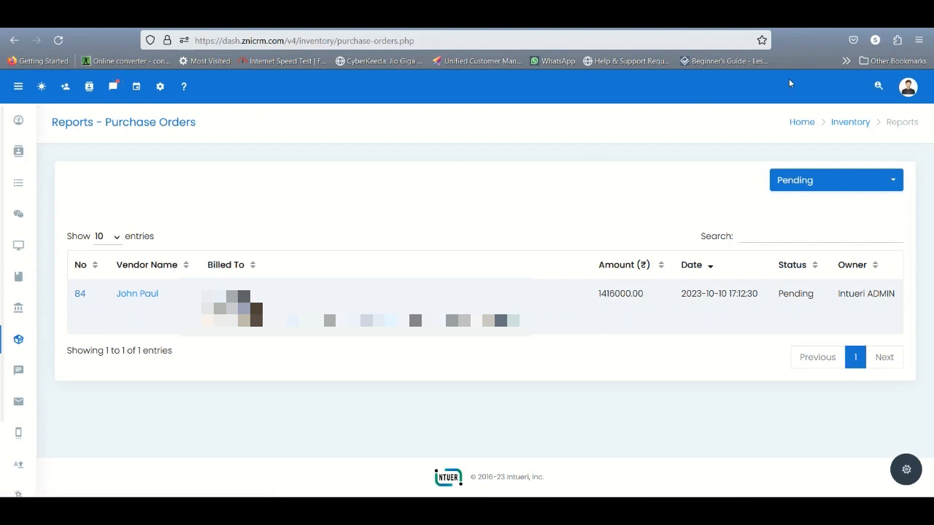
pyautogui.click(82, 295)
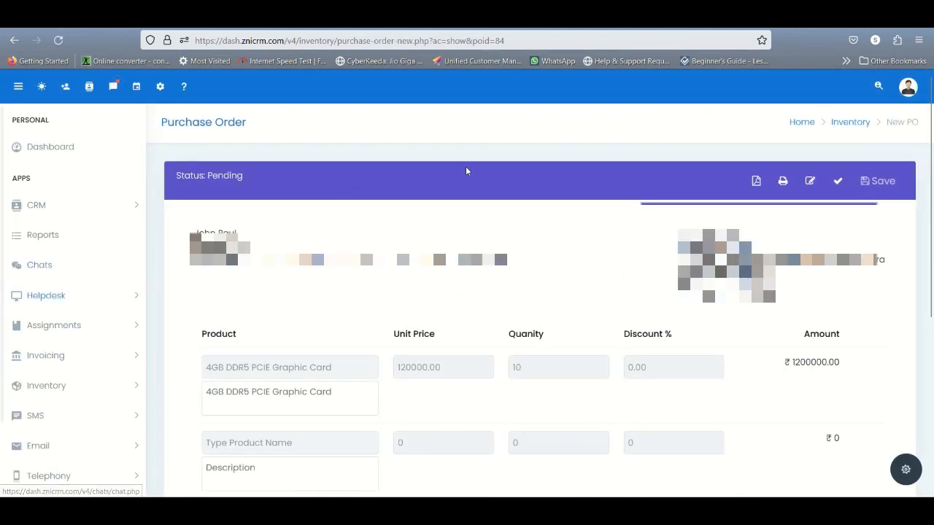
pyautogui.click(836, 182)
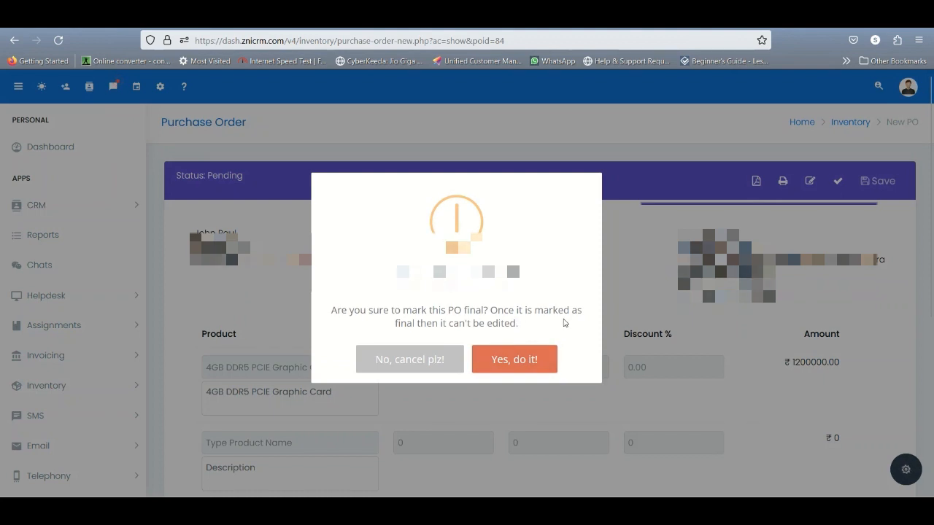
pyautogui.click(512, 360)
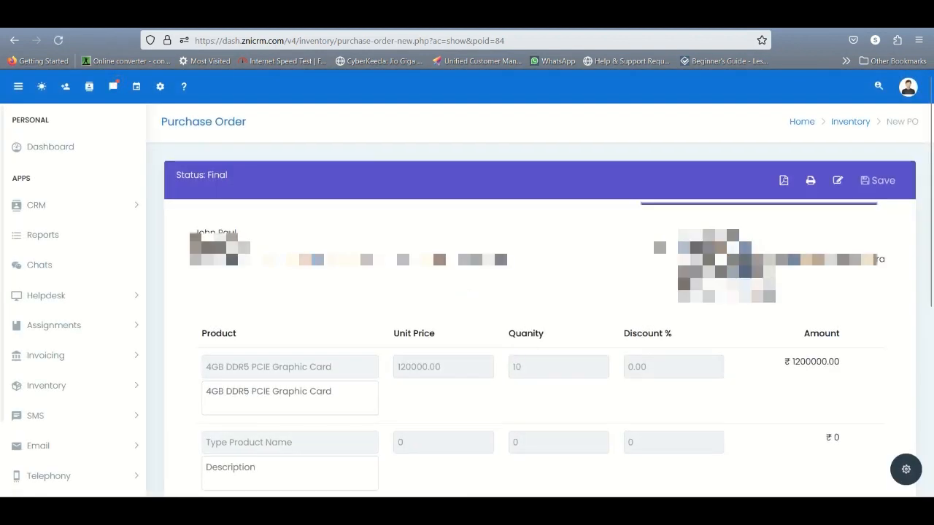
# Filter the purchase order list by Final, reopen the graphic card order, and start marking it delivered
pyautogui.scroll(-5, 658, 240)
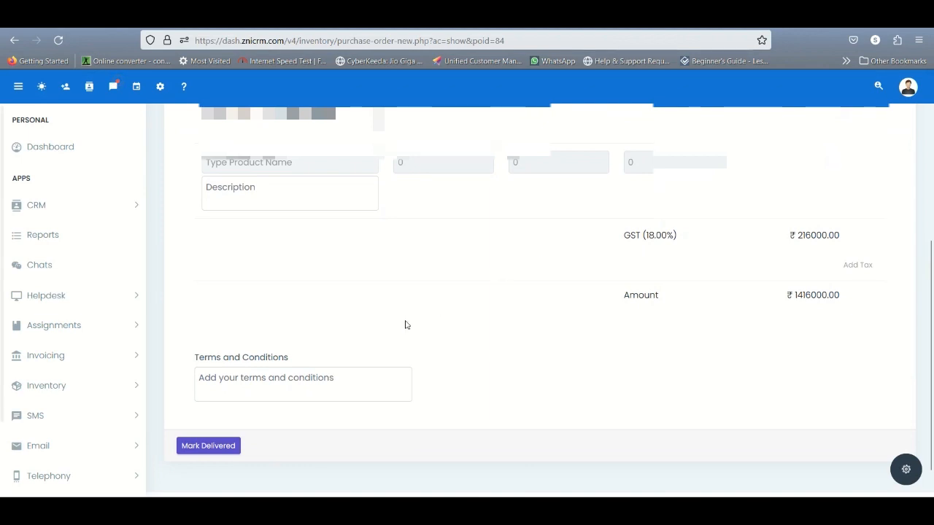
pyautogui.click(56, 391)
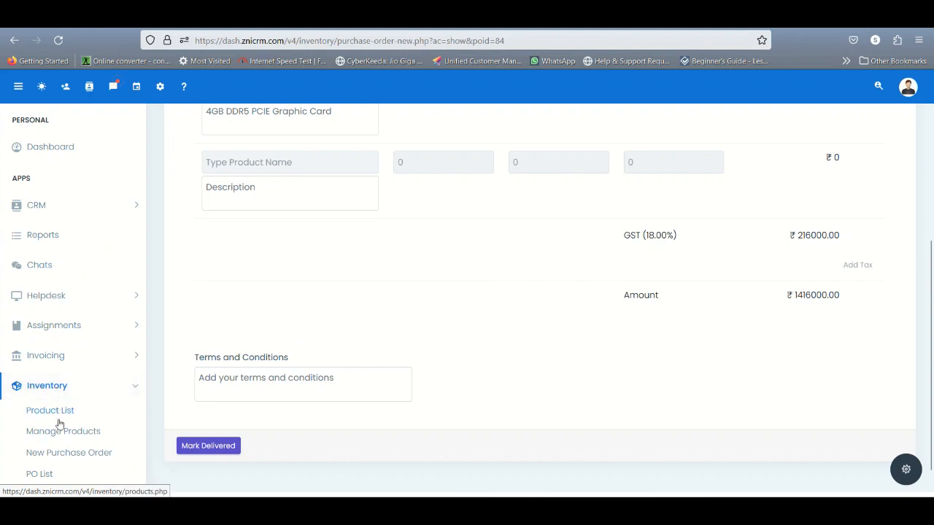
pyautogui.click(45, 474)
pyautogui.click(802, 181)
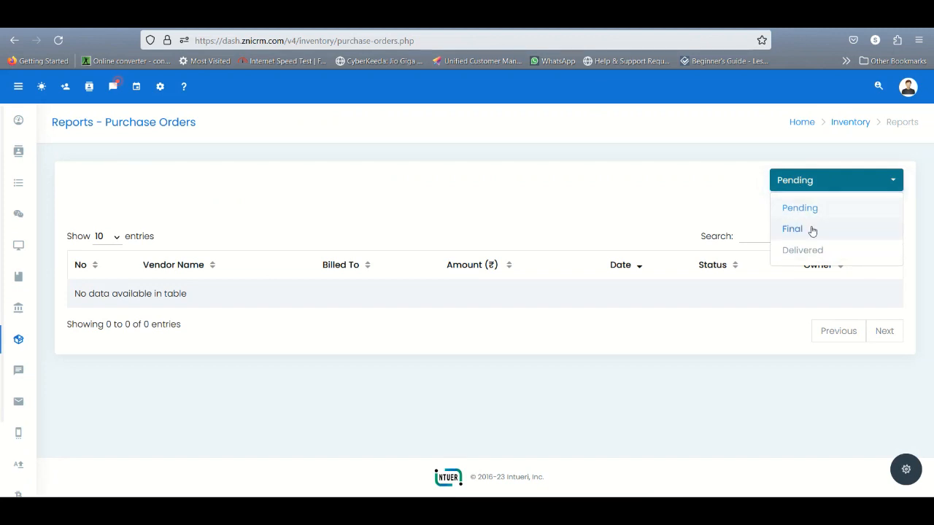
pyautogui.click(792, 229)
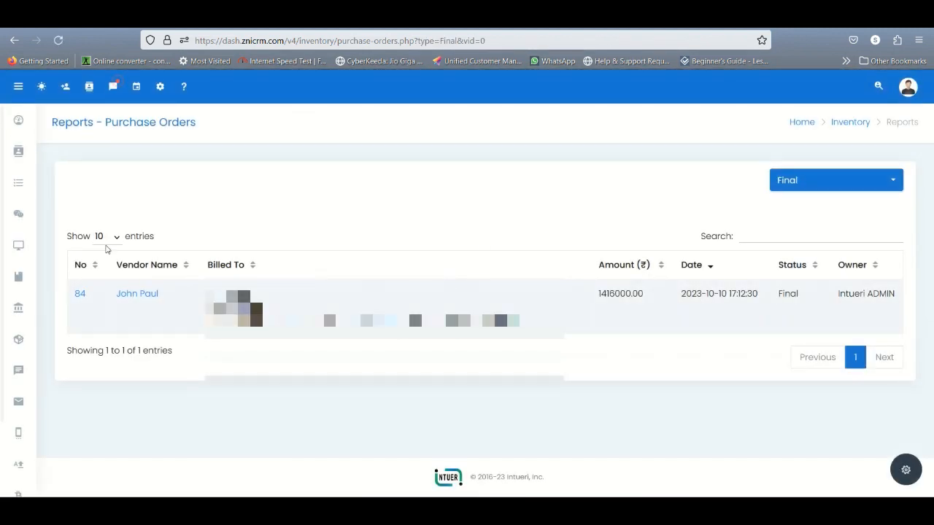
pyautogui.click(80, 295)
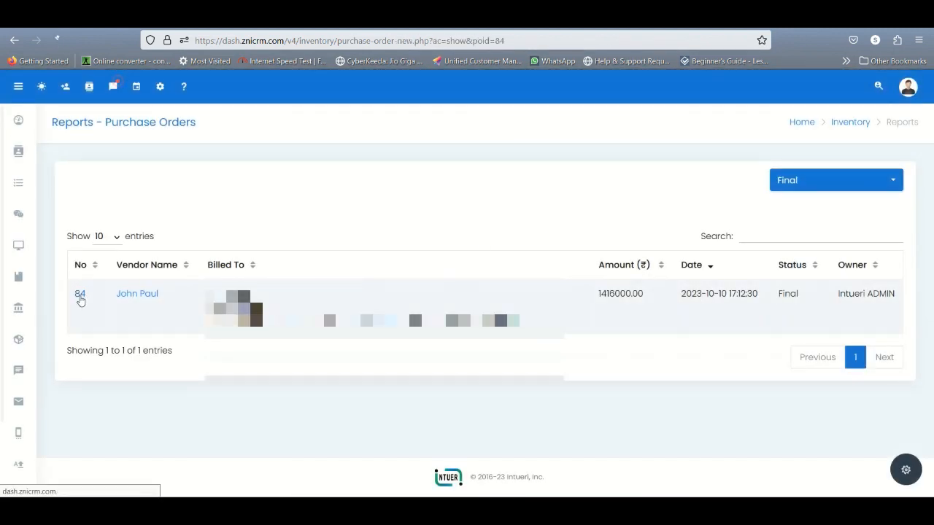
pyautogui.scroll(-4, 400, 316)
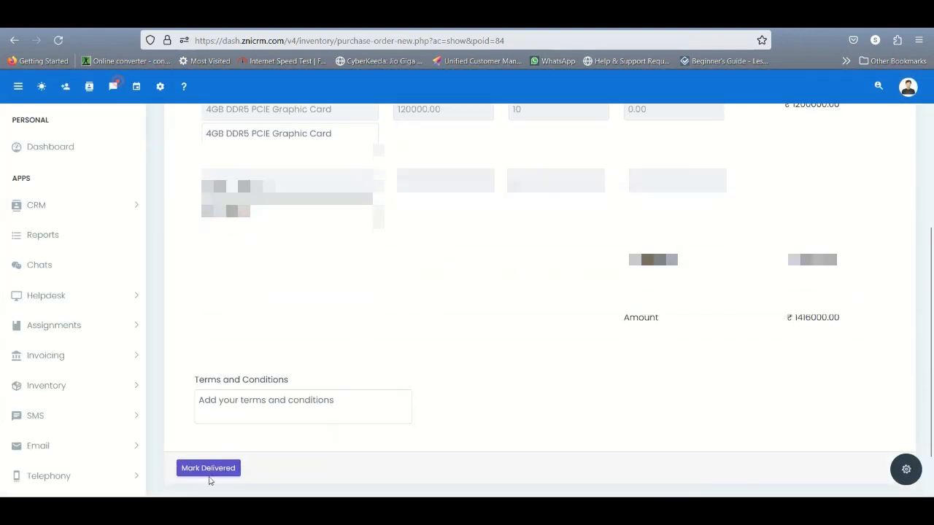
pyautogui.click(209, 470)
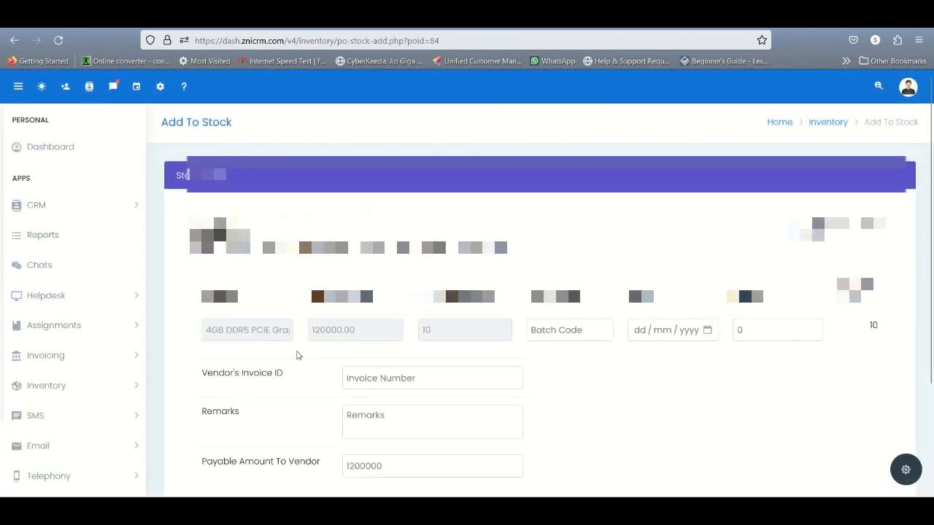
# Enter batch code 4355435 and 1 reject for the graphic card in the stock receipt
pyautogui.scroll(-2, 296, 355)
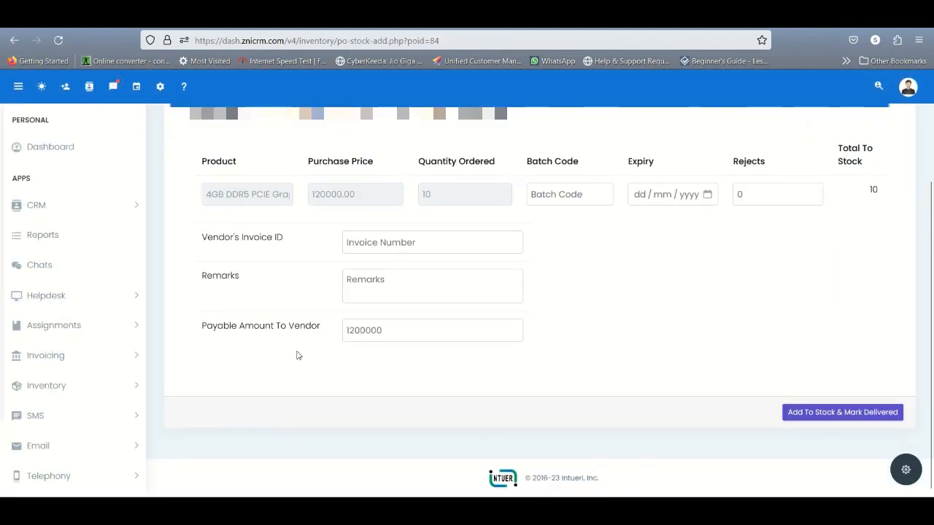
pyautogui.scroll(2, 296, 355)
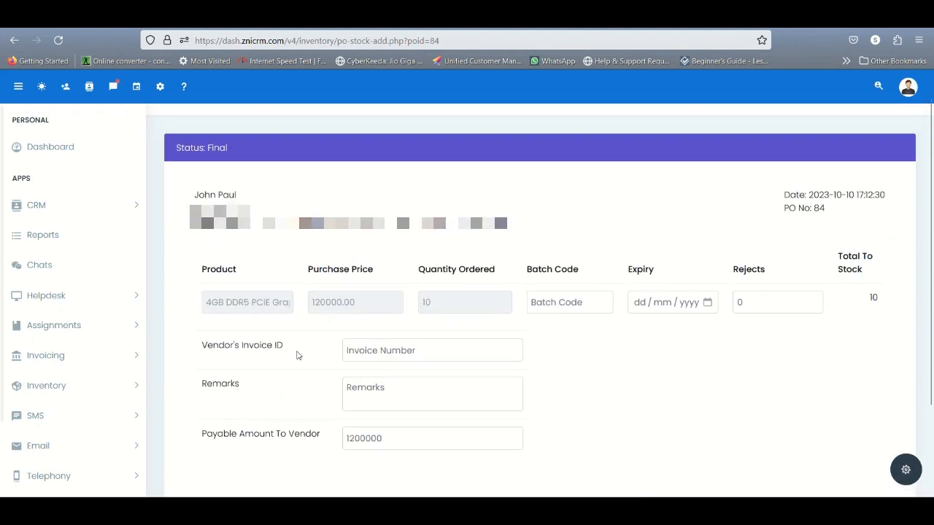
pyautogui.click(550, 305)
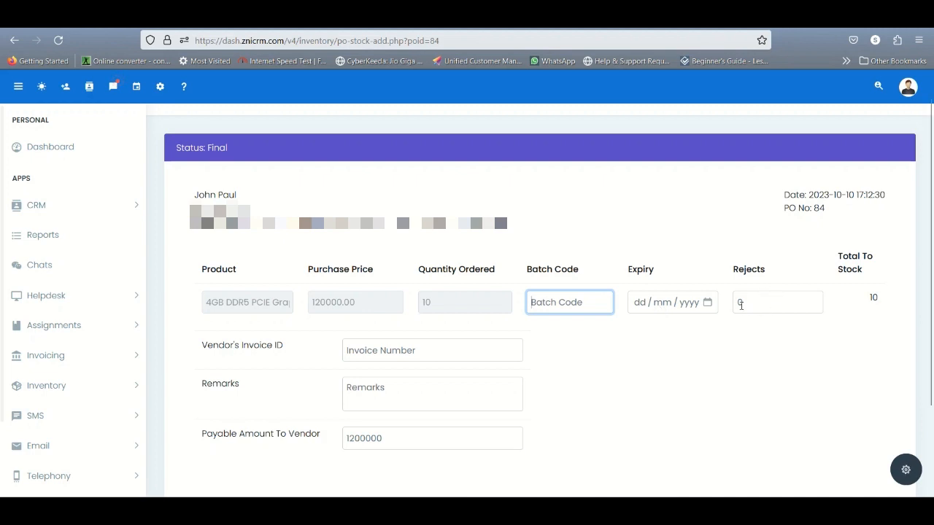
pyautogui.write('4355435')
pyautogui.click(744, 295)
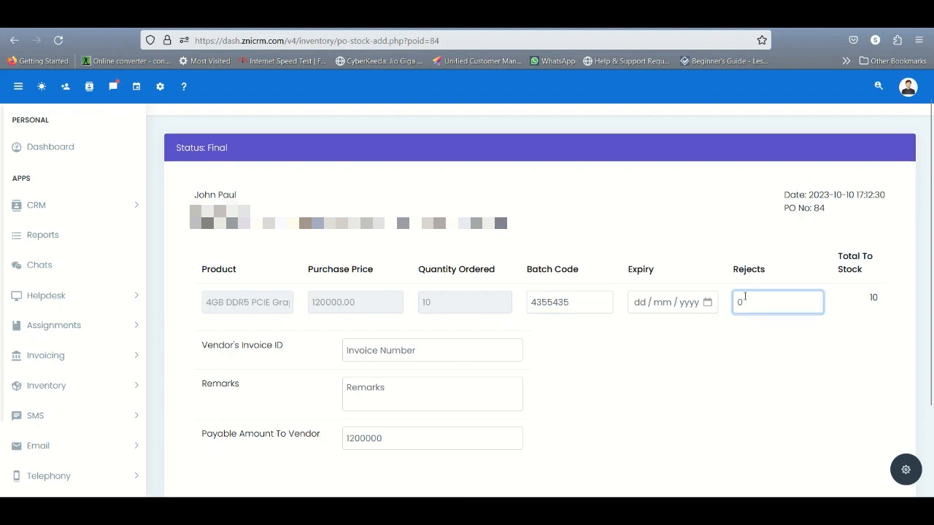
pyautogui.press('Tab')
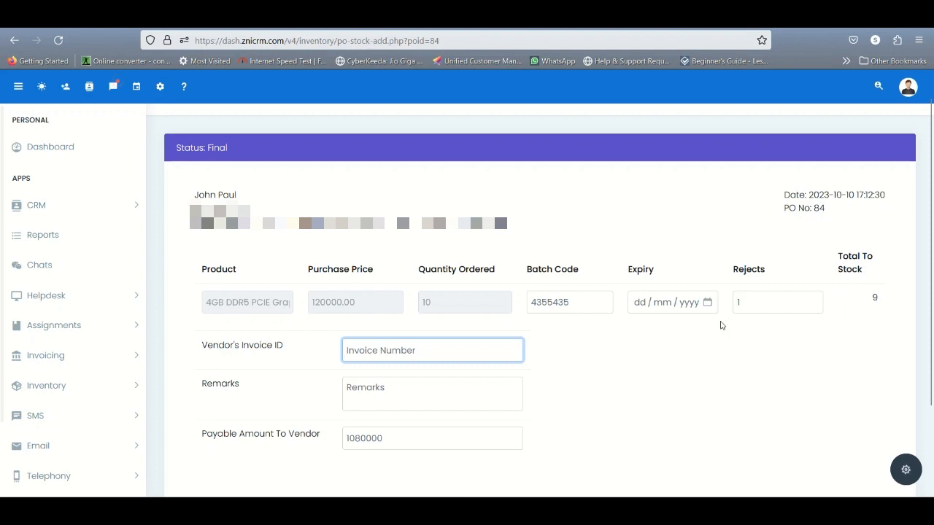
# Enter the vendor's invoice number and the remark "Unit received", and add the delivery to stock as delivered
pyautogui.write('INV4542322')
pyautogui.press('Tab')
pyautogui.write('Unit received')
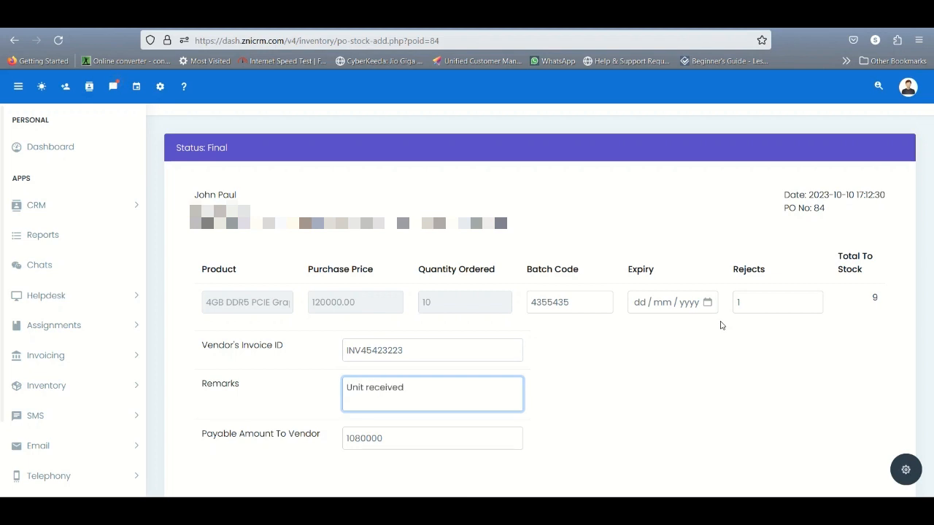
pyautogui.scroll(-3, 720, 325)
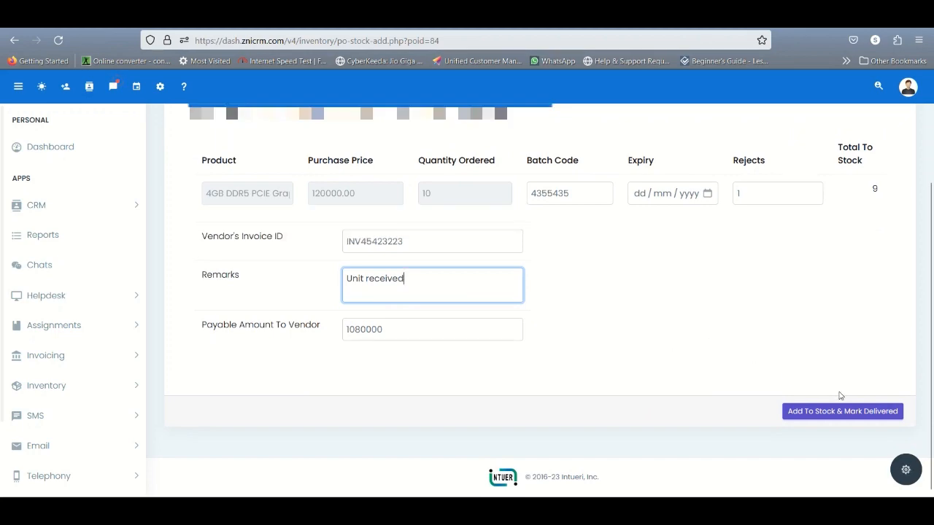
pyautogui.click(831, 413)
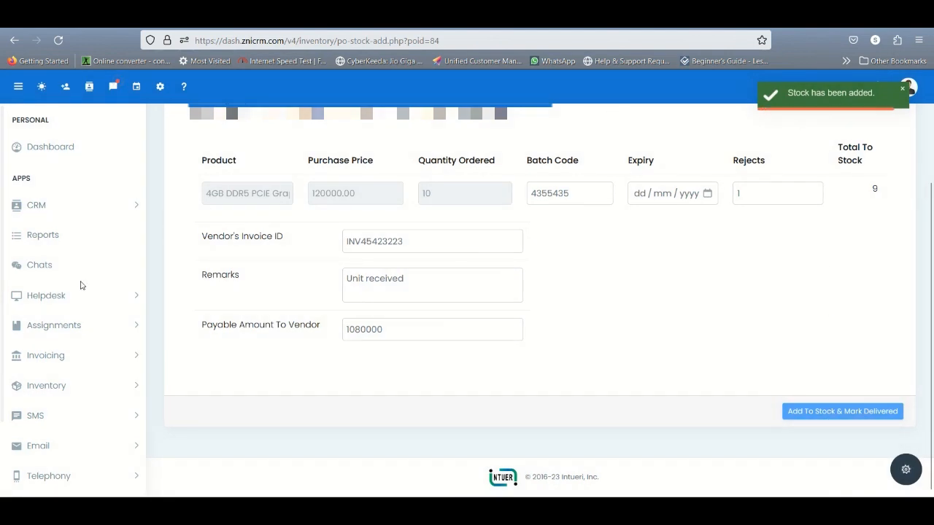
# Open the 4GB DDR5 PCIE Graphic Card item from the Graphic Card product category to check its stock
pyautogui.click(58, 386)
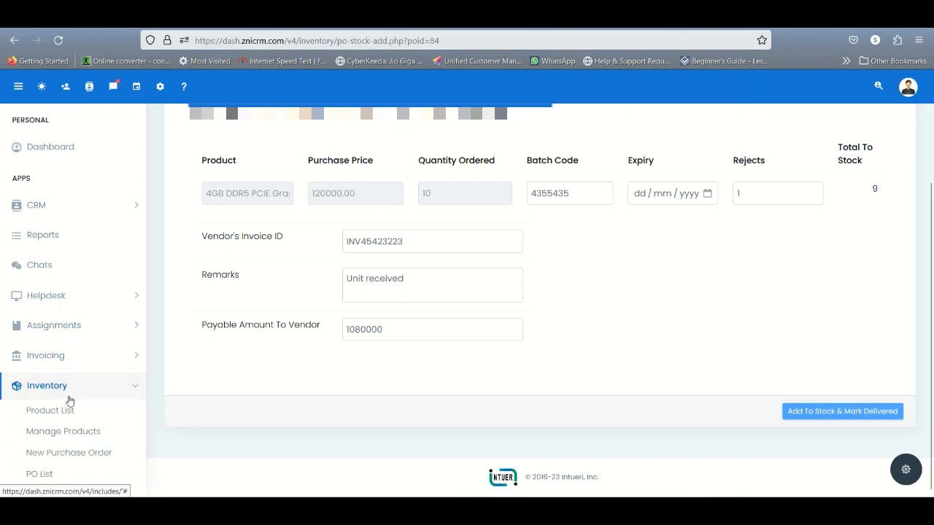
pyautogui.click(82, 432)
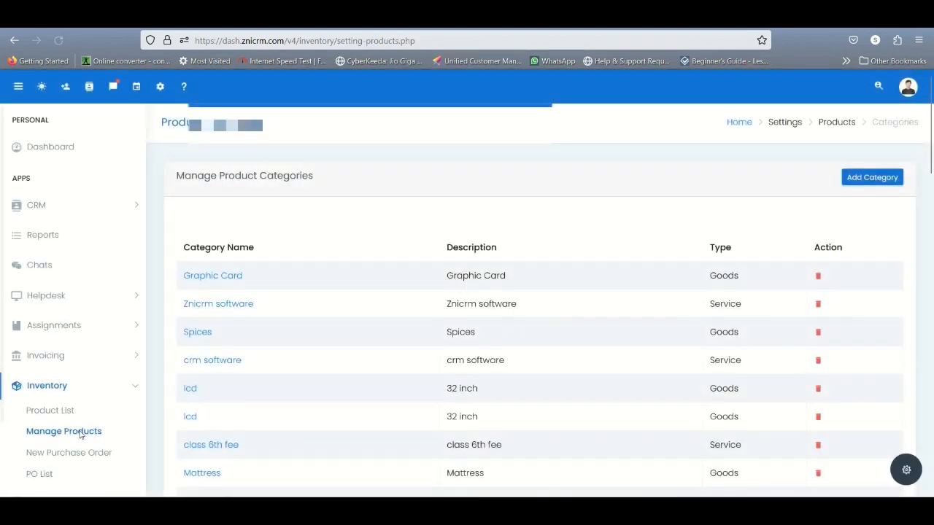
pyautogui.scroll(-3, 250, 381)
pyautogui.scroll(3, 246, 348)
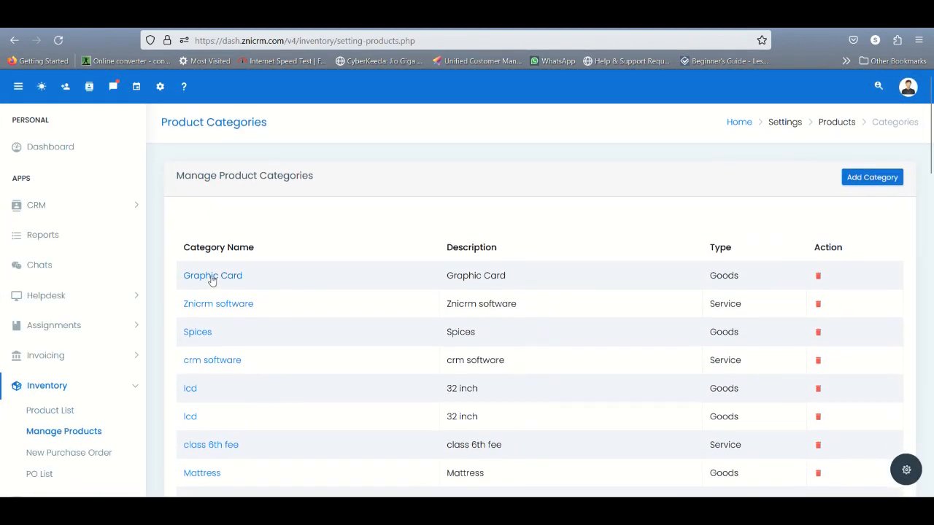
pyautogui.click(211, 282)
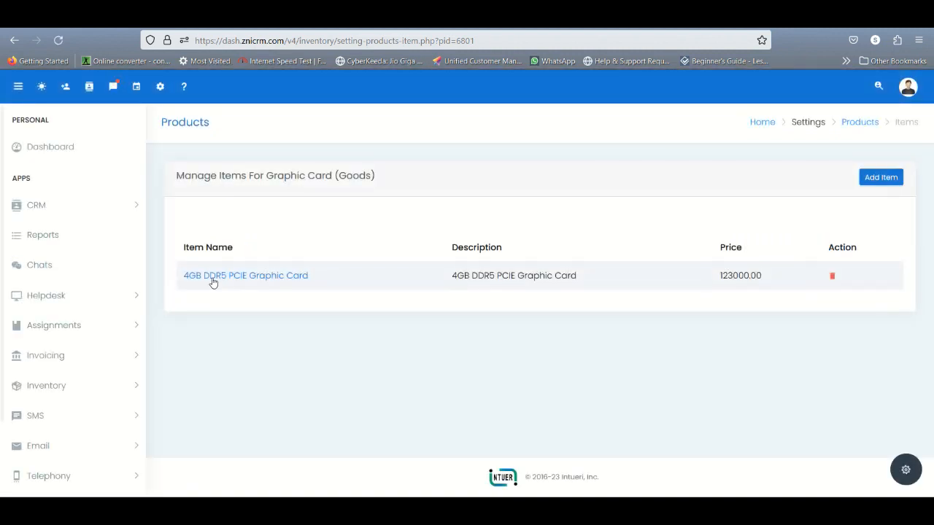
pyautogui.click(229, 278)
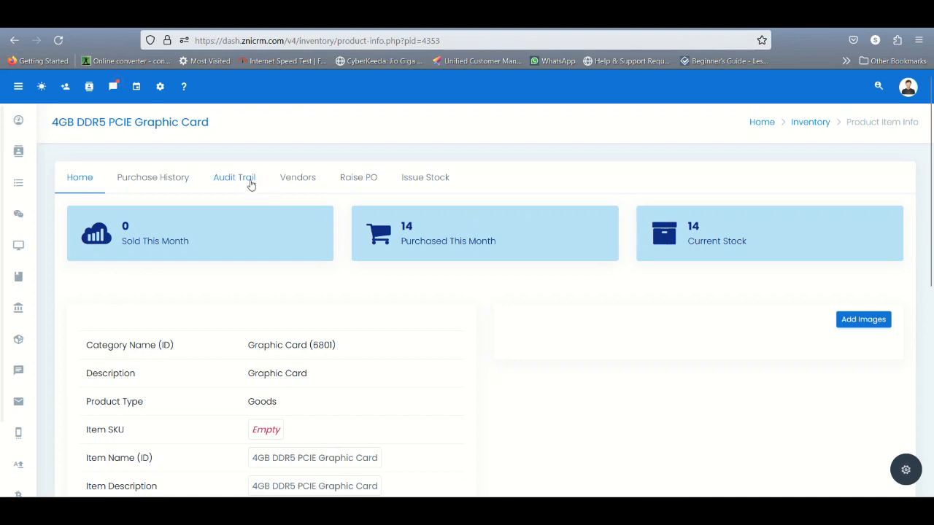
# Review the graphic card item's purchase history, its vendors, and the form for issuing stock
pyautogui.click(182, 178)
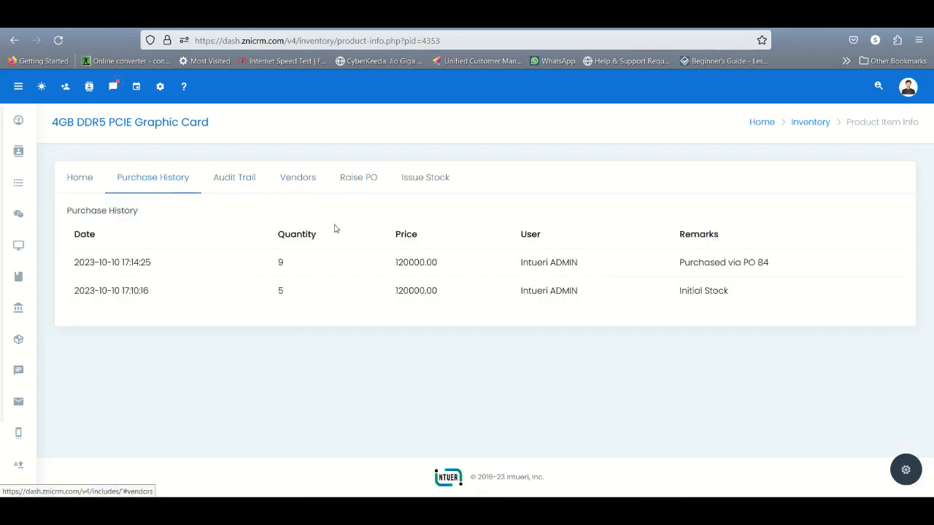
pyautogui.click(298, 184)
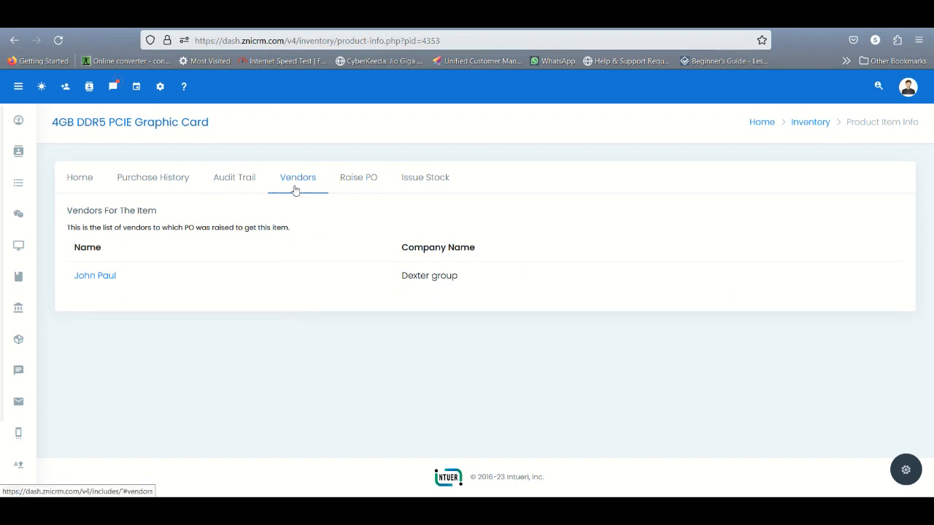
pyautogui.click(419, 186)
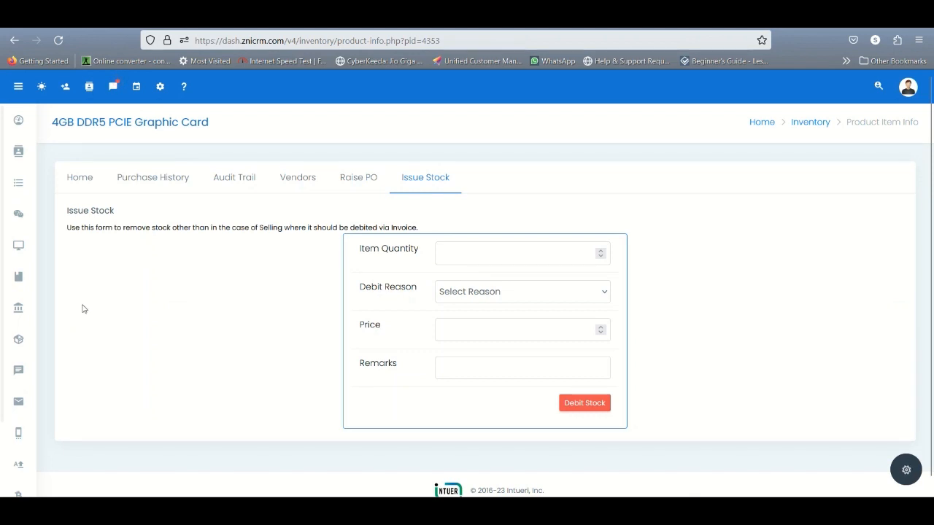
pyautogui.moveTo(18, 340)
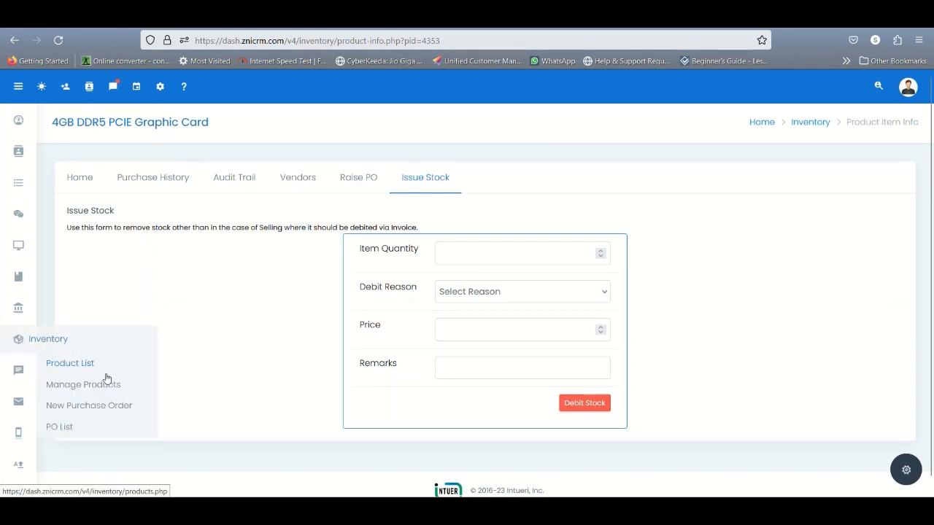